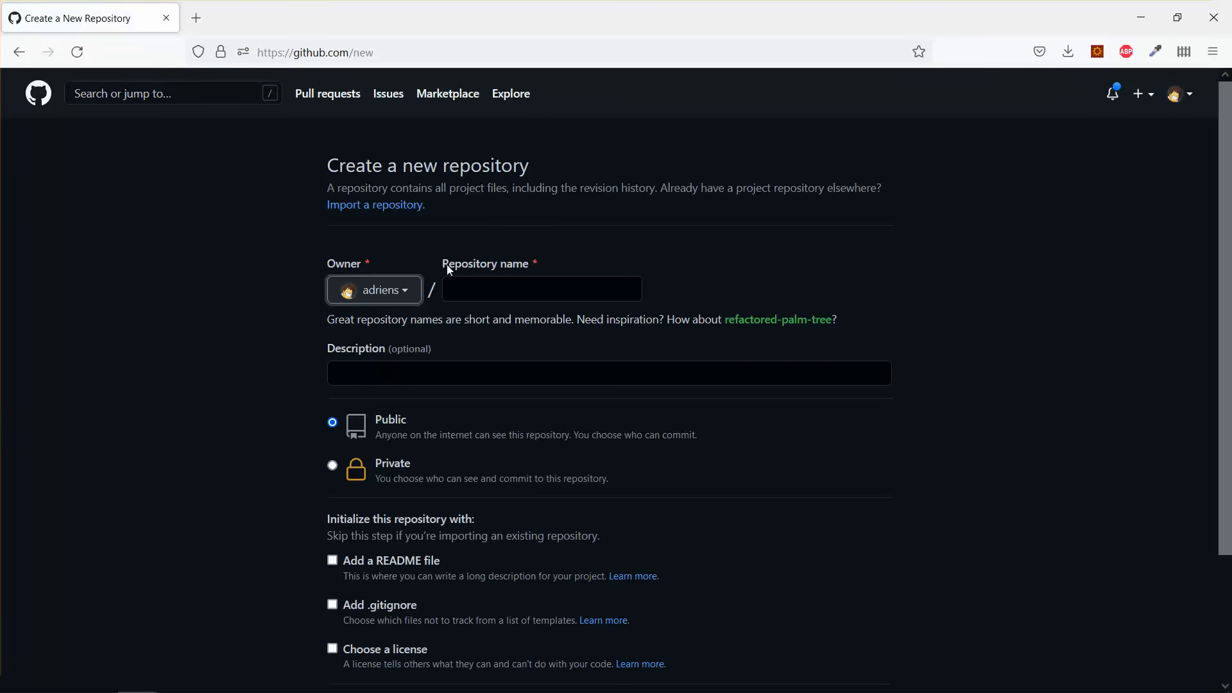
- Name the new repository super-idee and give it the description "Une idée de super projet encore brouillon"
{"action": "left_click", "coordinate": [457, 290]}
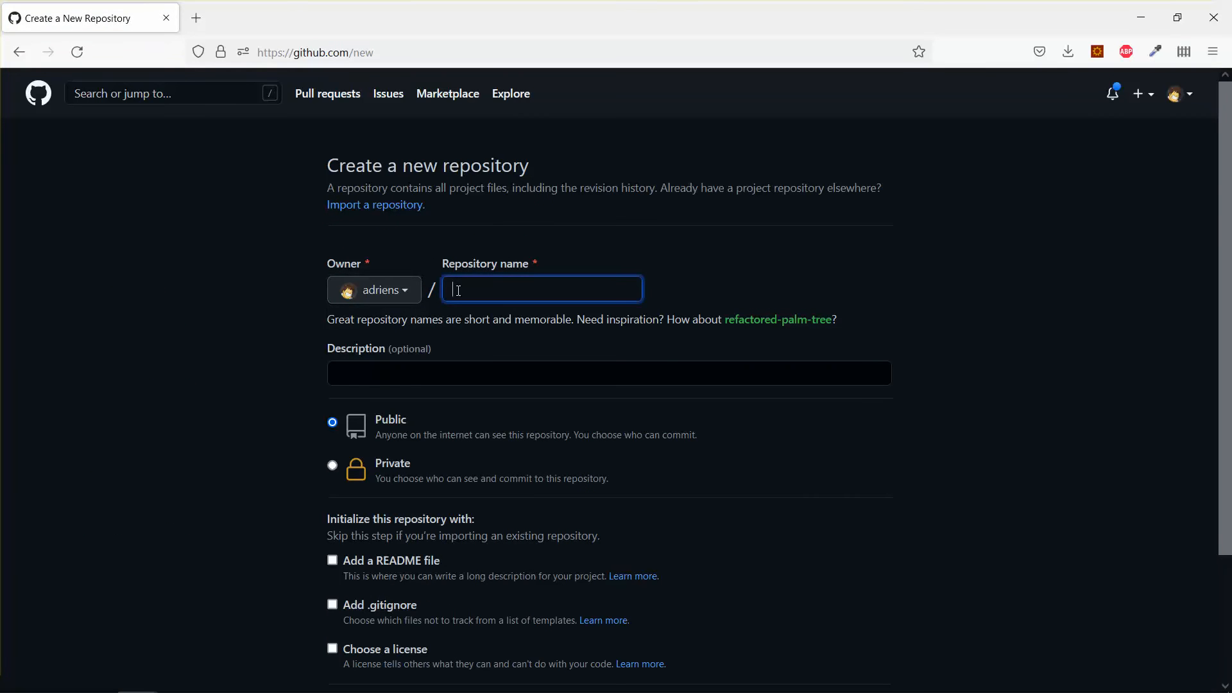
{"action": "type", "text": "super-idee"}
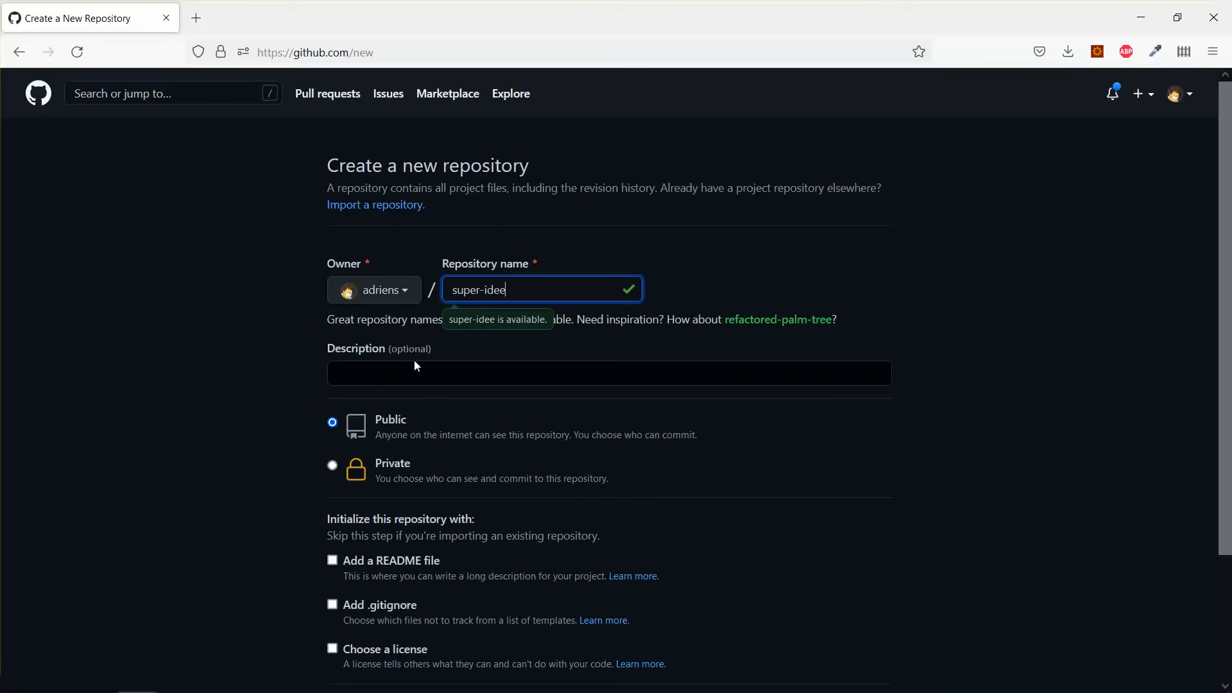
{"action": "left_click", "coordinate": [412, 368]}
{"action": "type", "text": "Une sudée"}
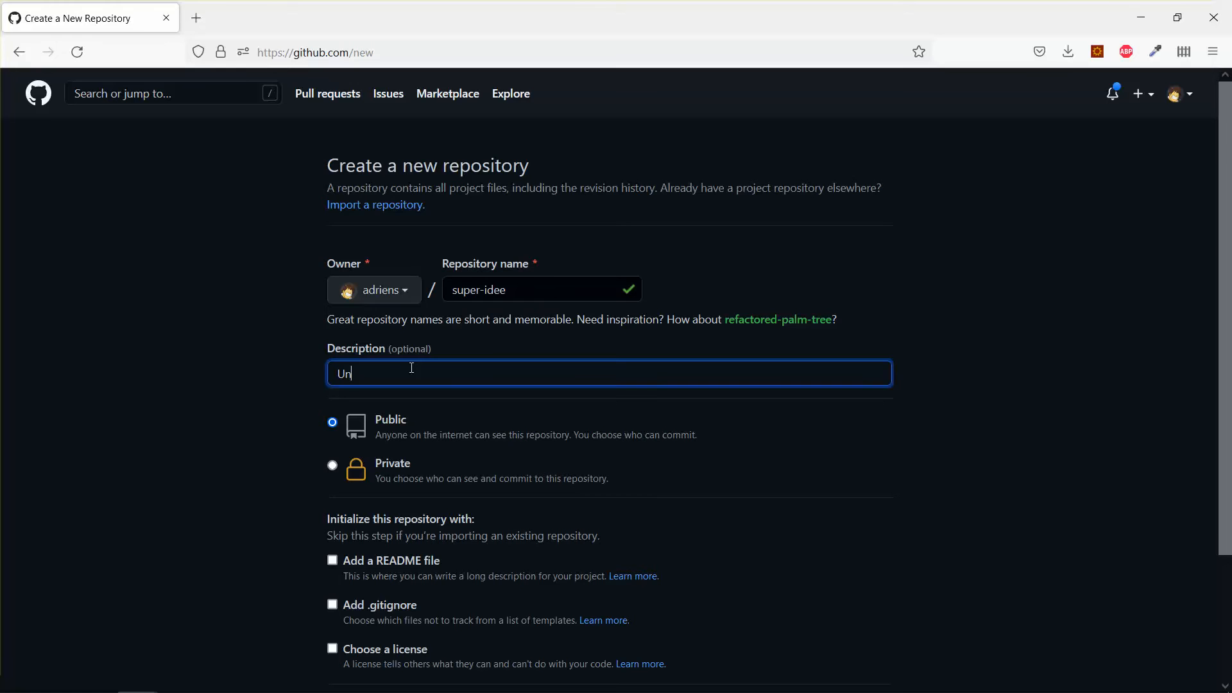
{"action": "key", "text": "BackSpace"}
{"action": "key", "text": "BackSpace"}
{"action": "key", "text": "BackSpace"}
{"action": "key", "text": "BackSpace"}
{"action": "key", "text": "BackSpace"}
{"action": "type", "text": "idée de super projet encore bouri"}
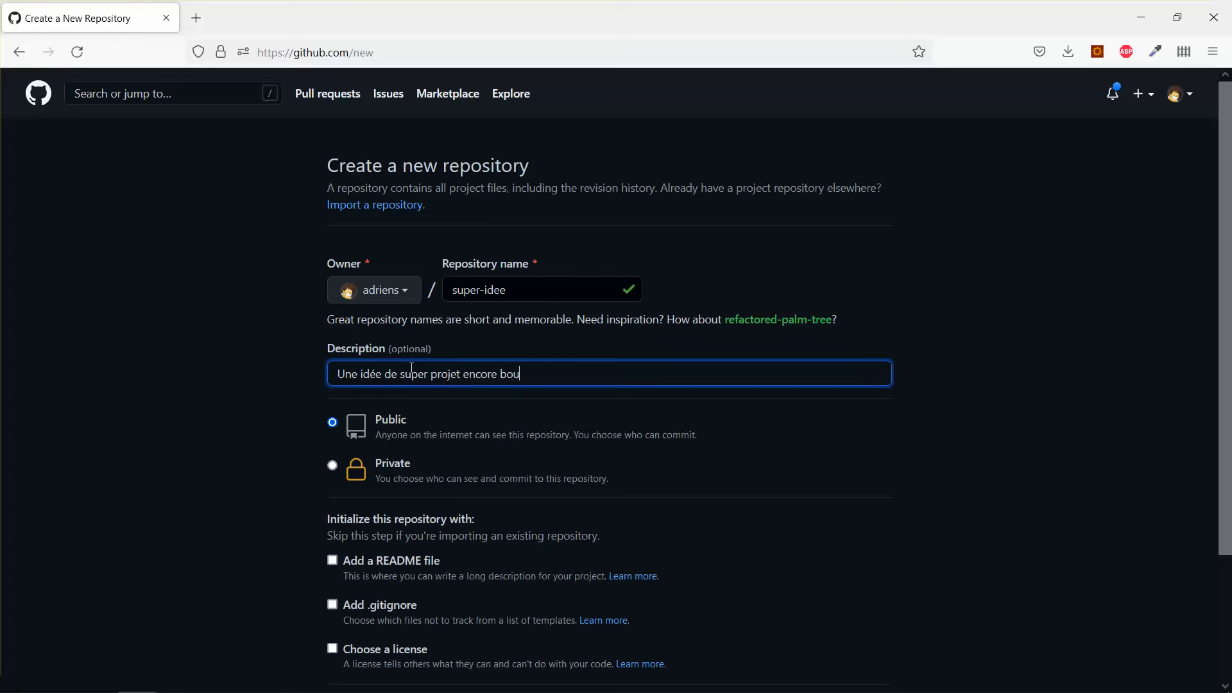
{"action": "key", "text": "BackSpace"}
{"action": "key", "text": "BackSpace"}
{"action": "key", "text": "BackSpace"}
{"action": "key", "text": "BackSpace"}
{"action": "type", "text": "rouillon"}
- Initialize the repository with a README file and create it as public
{"action": "left_click", "coordinate": [332, 561]}
{"action": "scroll", "coordinate": [272, 551], "scroll_direction": "down", "scroll_amount": 3}
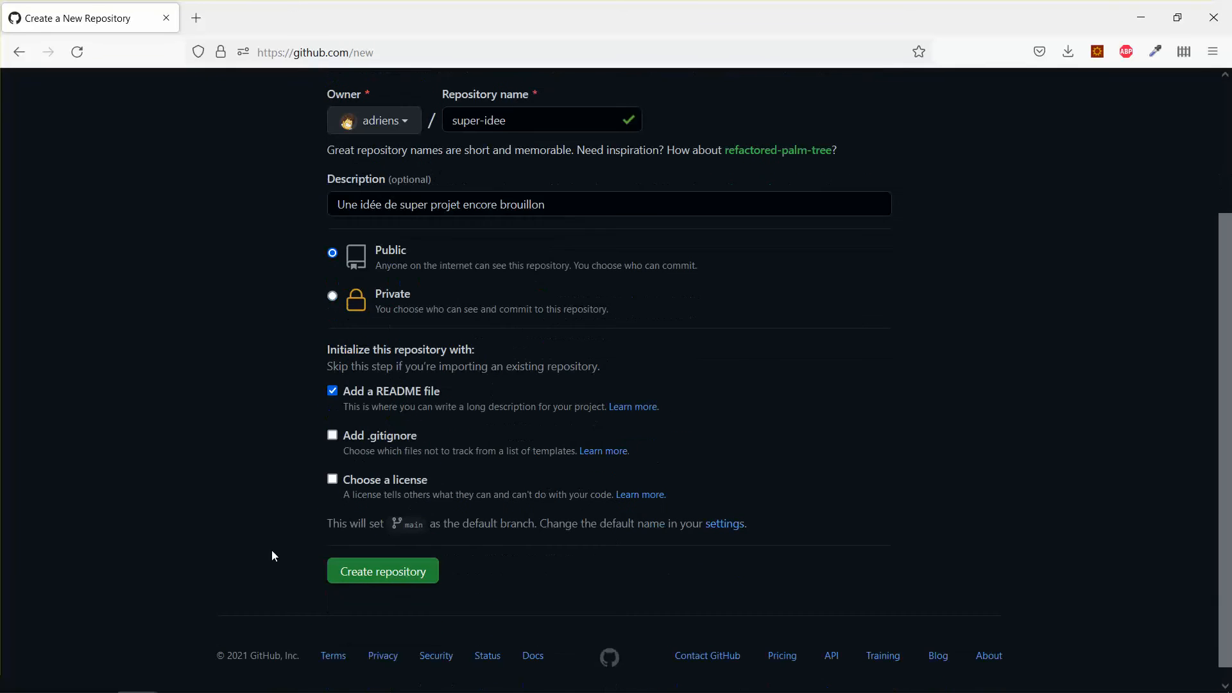
{"action": "left_click", "coordinate": [369, 579]}
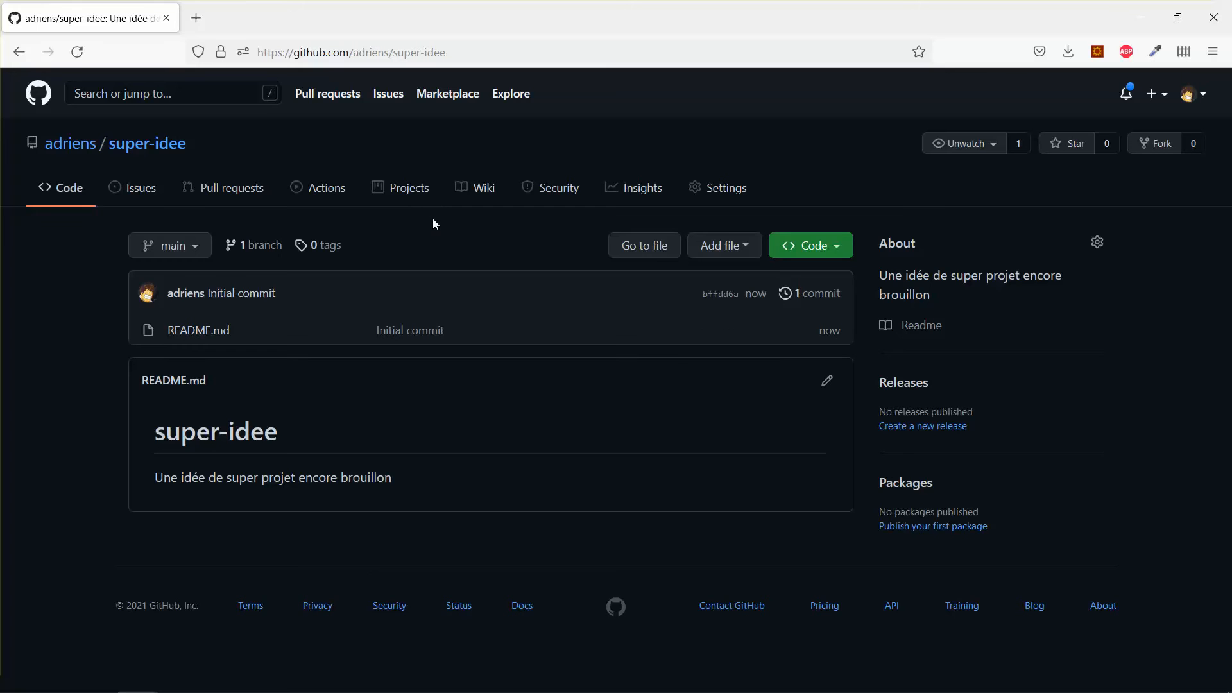
- Open the repository's projects page in a separate tab and start a new project board named "Super Idée"
{"action": "right_click", "coordinate": [407, 190]}
{"action": "left_click", "coordinate": [420, 205]}
{"action": "left_click", "coordinate": [272, 27]}
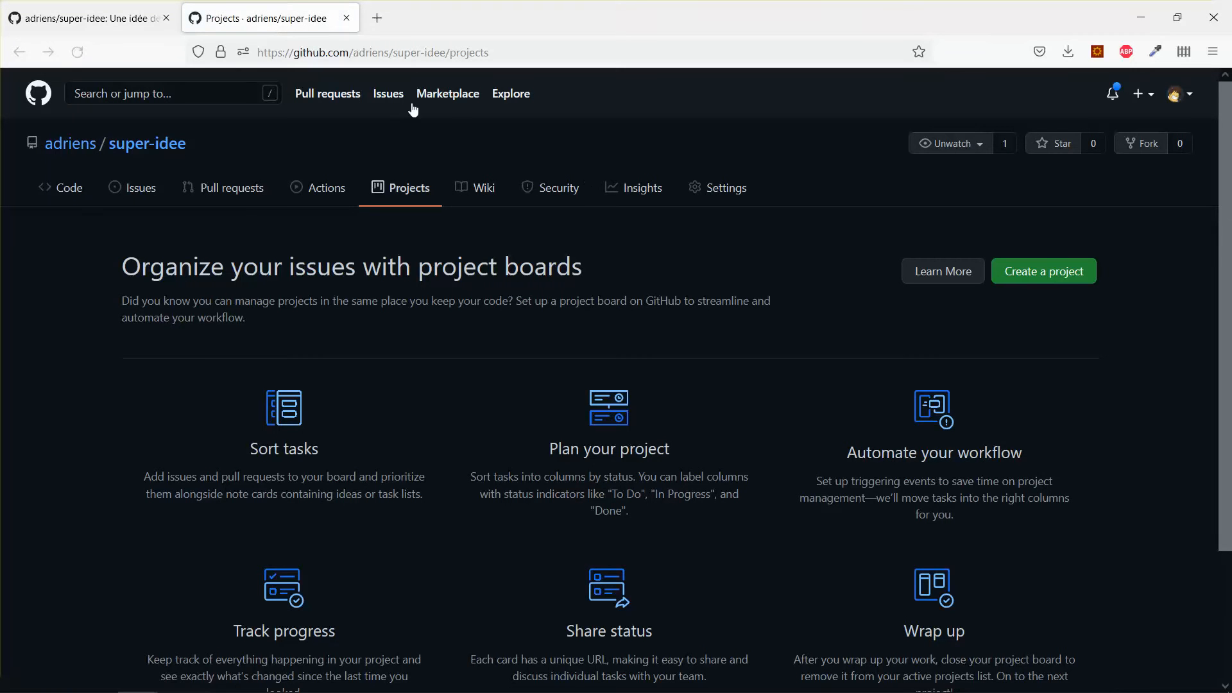
{"action": "left_click", "coordinate": [1044, 273]}
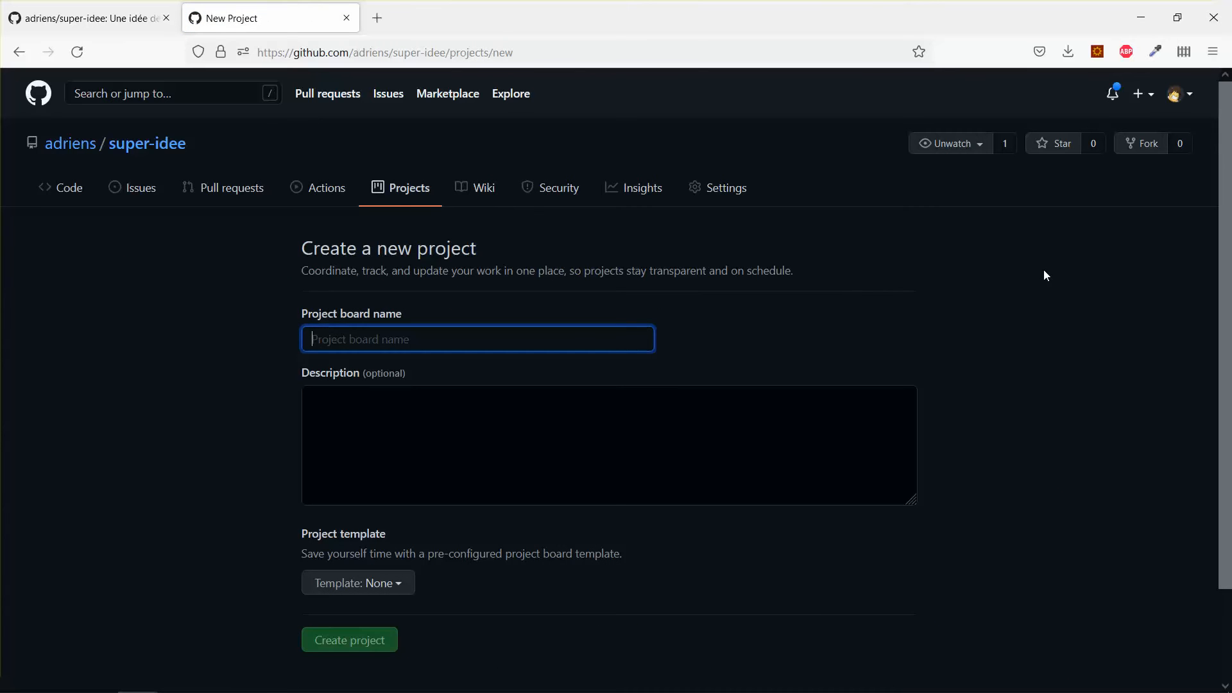
{"action": "type", "text": "Super"}
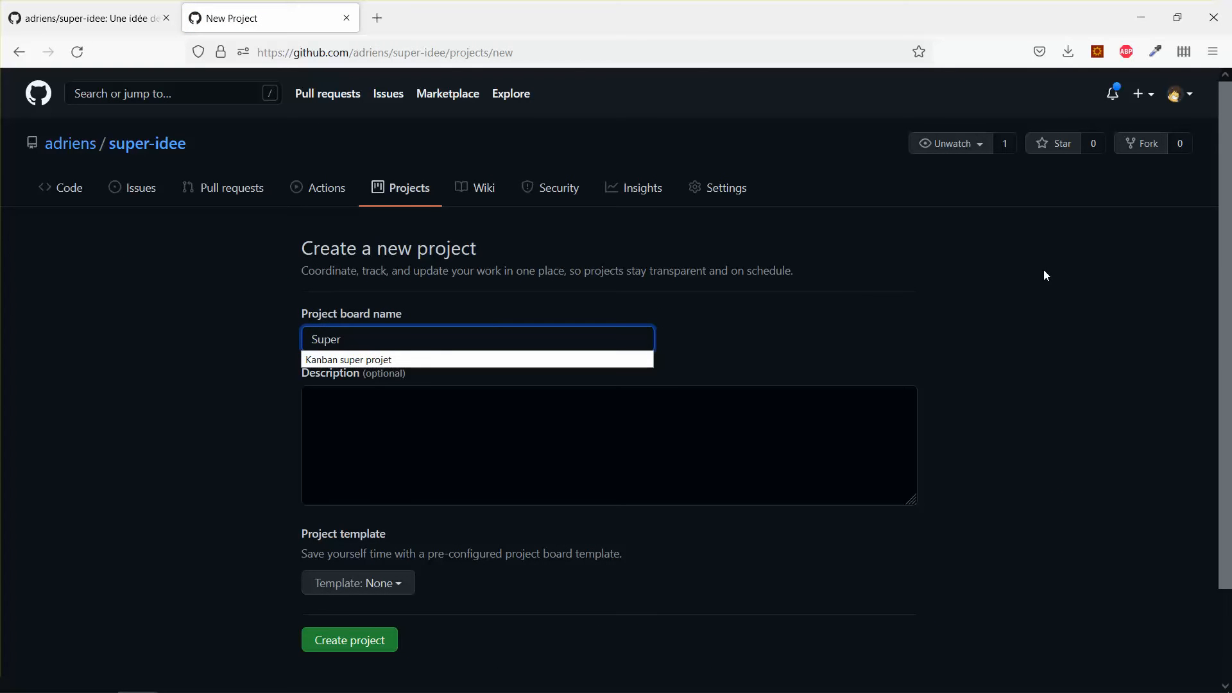
{"action": "type", "text": " Idée"}
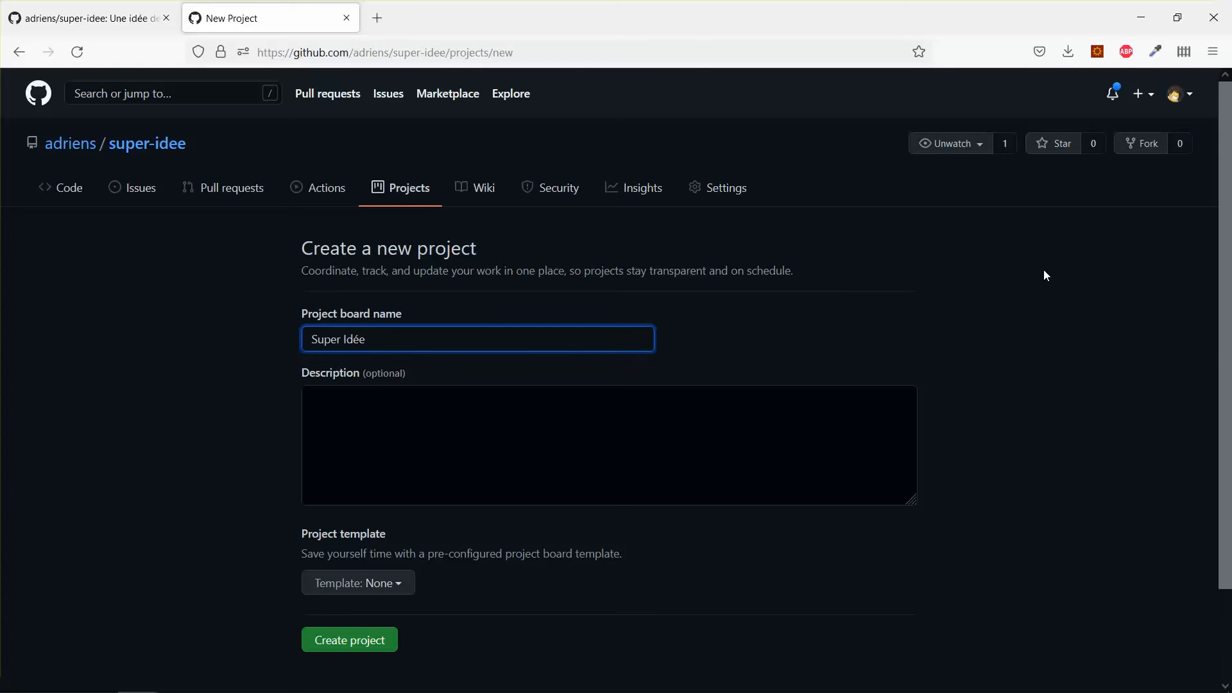
- Apply the Automated kanban template to the project board and create the project
{"action": "left_click_drag", "start_coordinate": [1225, 241], "coordinate": [1227, 349]}
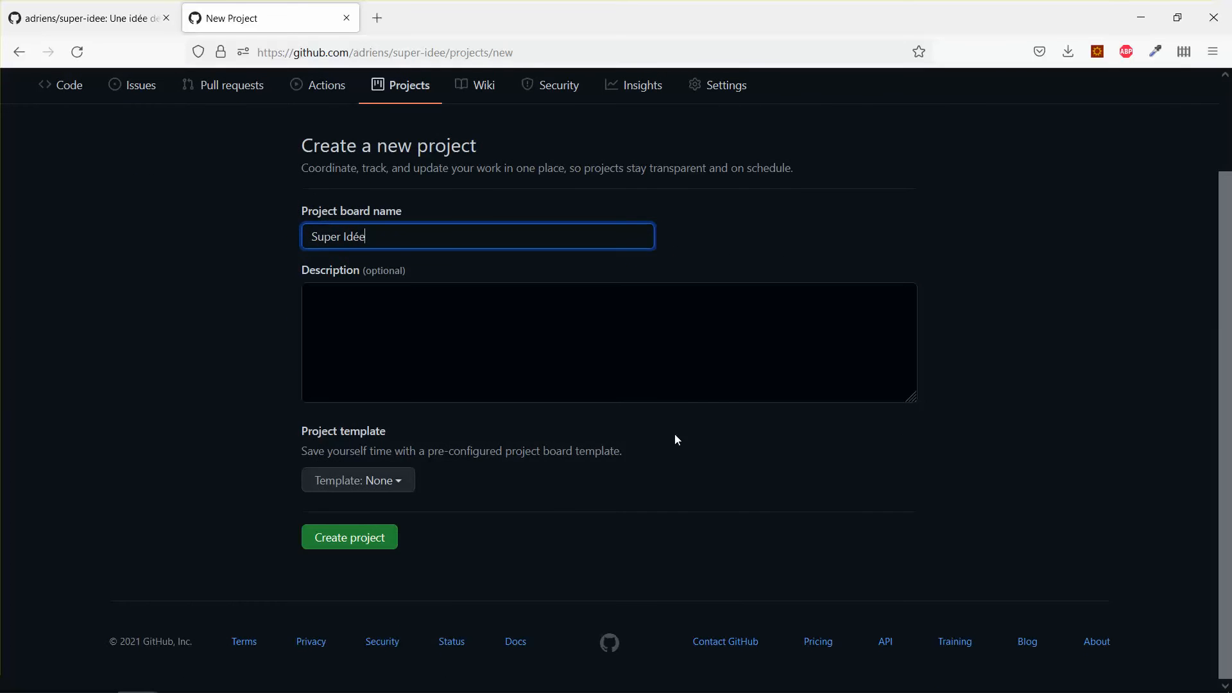
{"action": "left_click", "coordinate": [389, 480]}
{"action": "left_click_drag", "start_coordinate": [534, 554], "coordinate": [534, 652]}
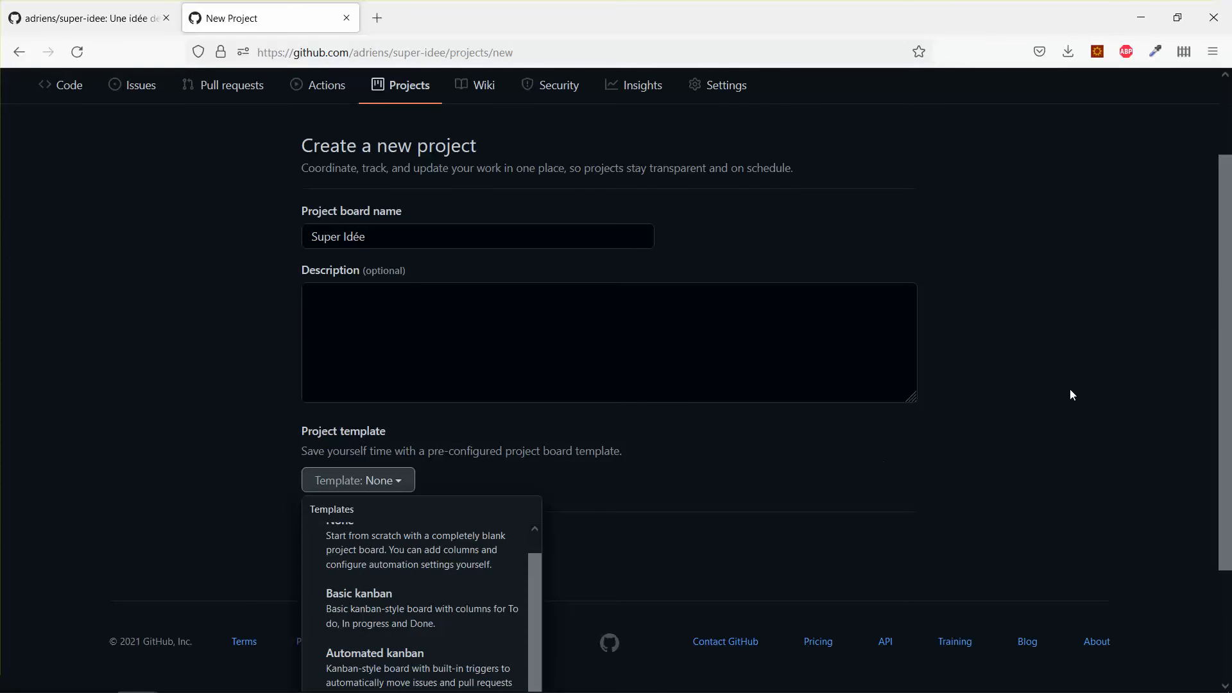
{"action": "left_click_drag", "start_coordinate": [1223, 263], "coordinate": [1224, 376]}
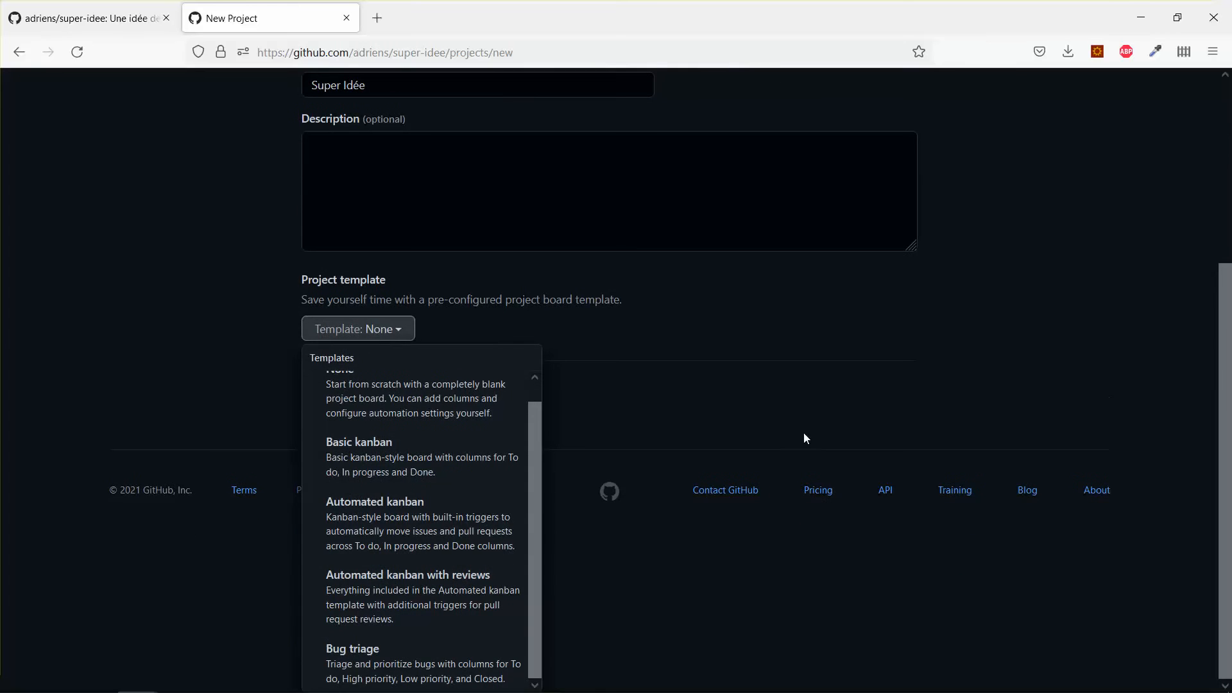
{"action": "left_click", "coordinate": [438, 527]}
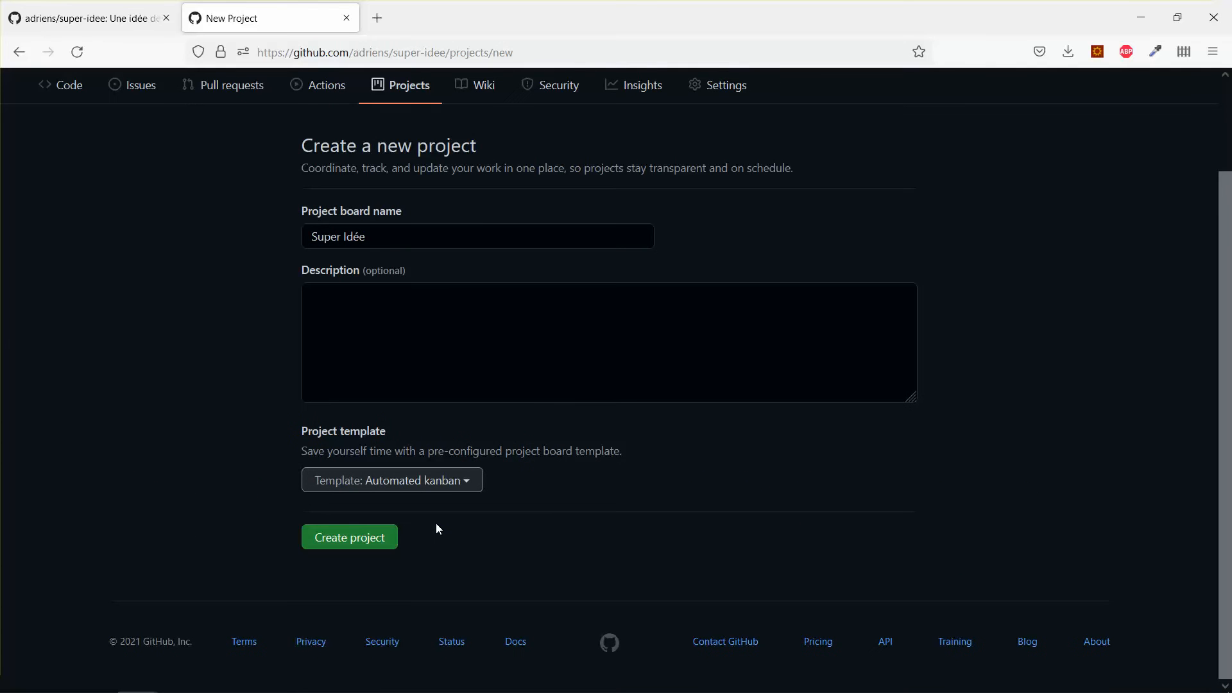
{"action": "left_click", "coordinate": [360, 539]}
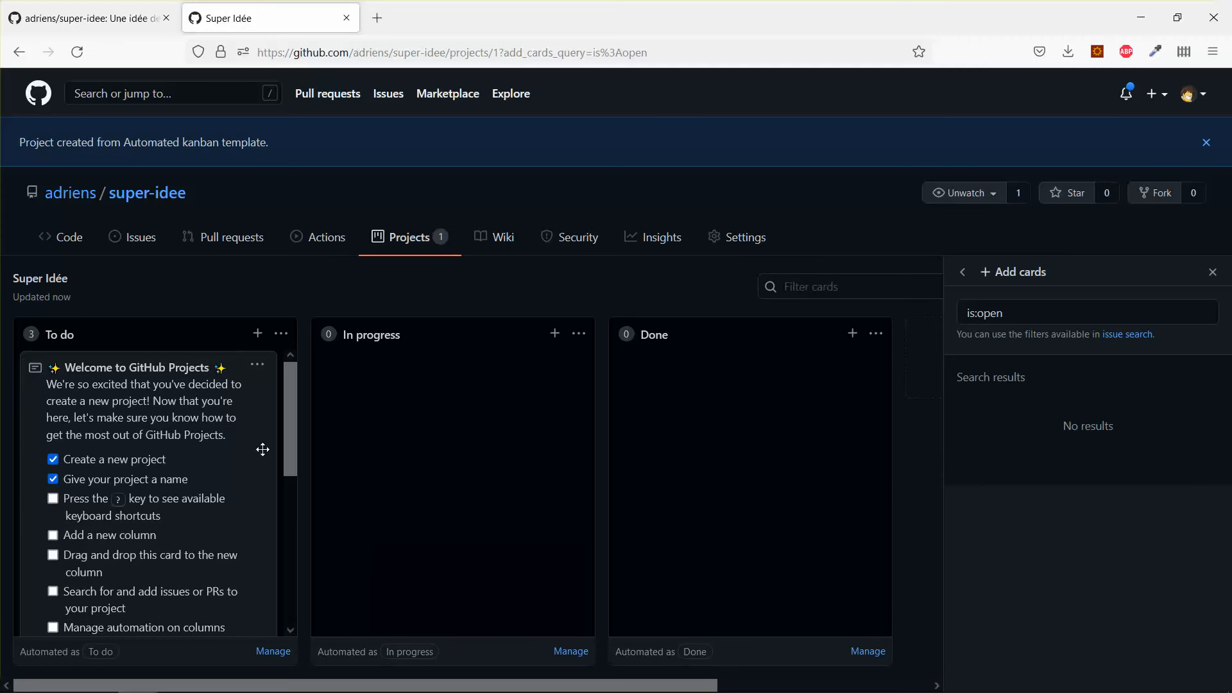
- Delete the Welcome to GitHub Projects, Cards and Automation notes from the To do column
{"action": "left_click", "coordinate": [257, 367]}
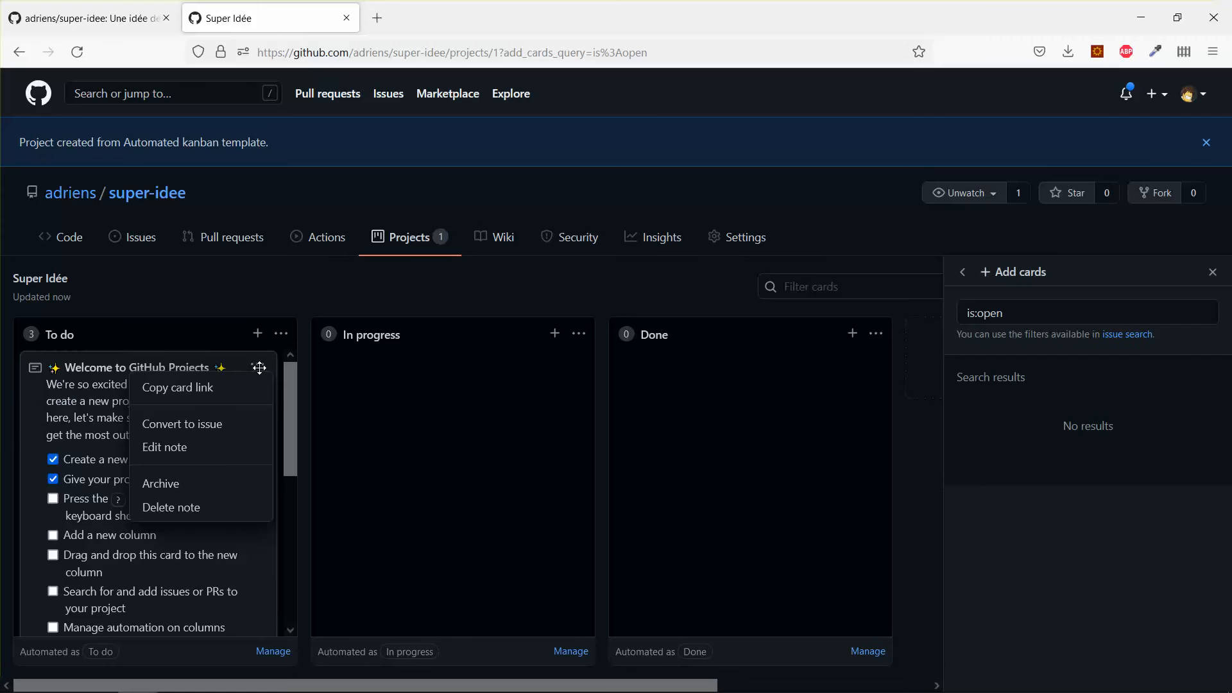
{"action": "left_click", "coordinate": [184, 509]}
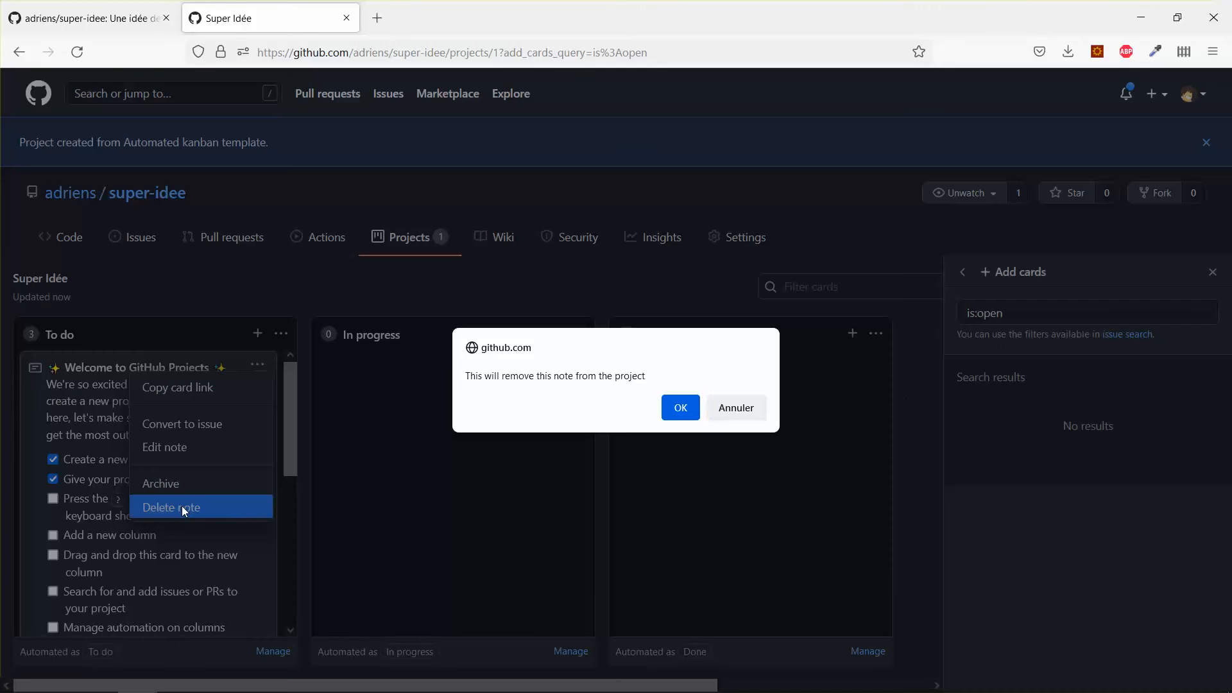
{"action": "left_click", "coordinate": [680, 407]}
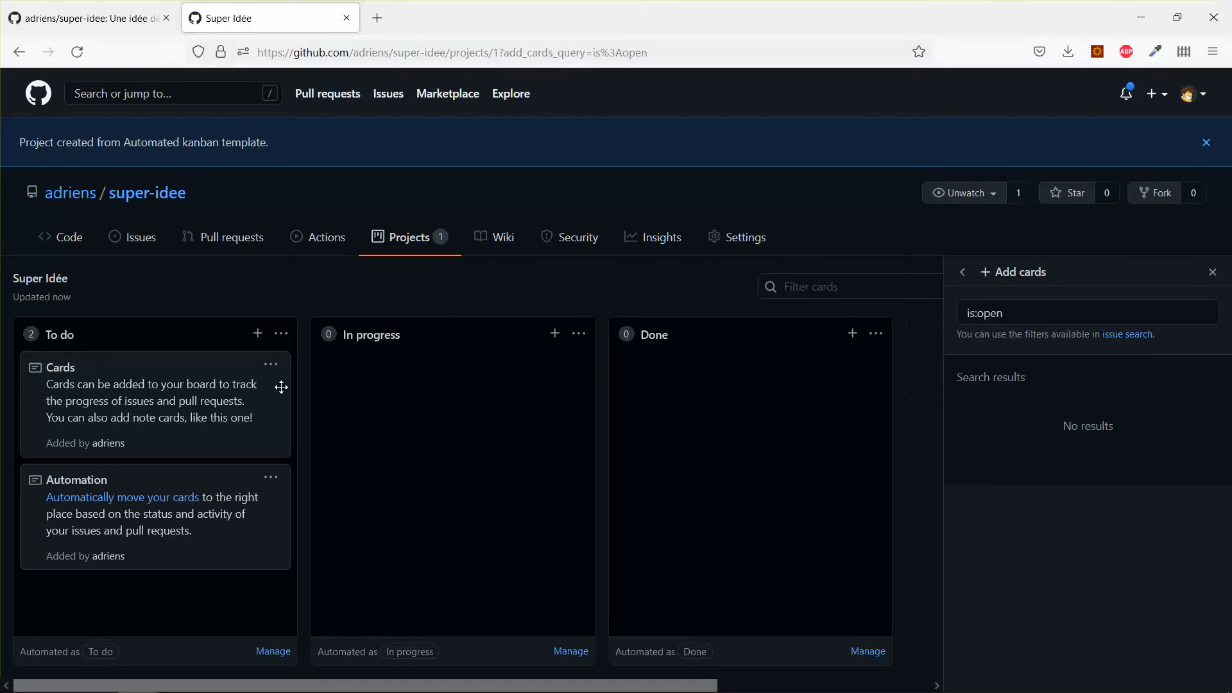
{"action": "left_click", "coordinate": [272, 366]}
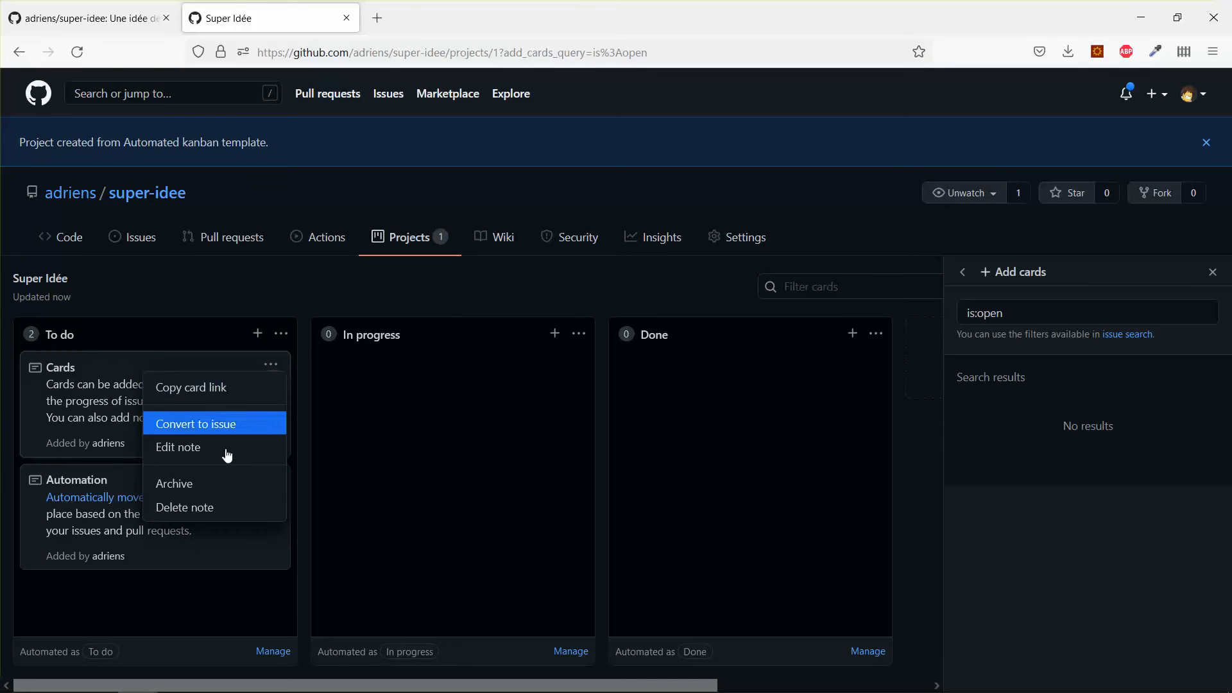
{"action": "left_click", "coordinate": [184, 510]}
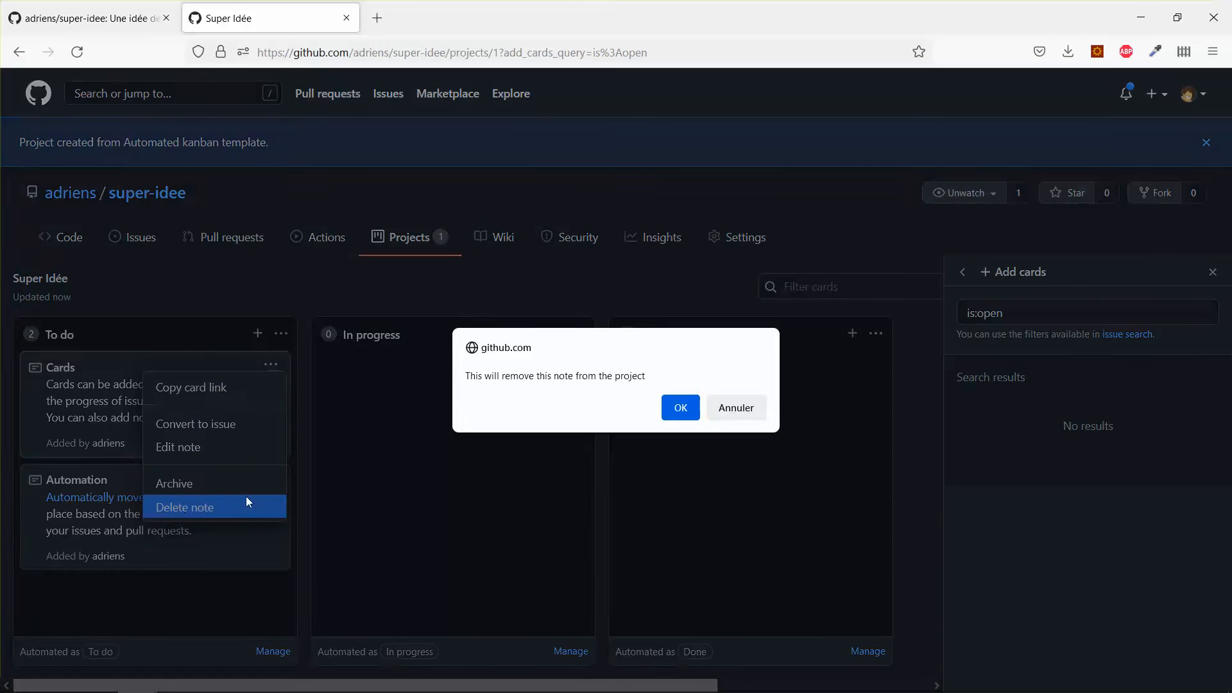
{"action": "left_click", "coordinate": [681, 407]}
{"action": "left_click", "coordinate": [270, 365]}
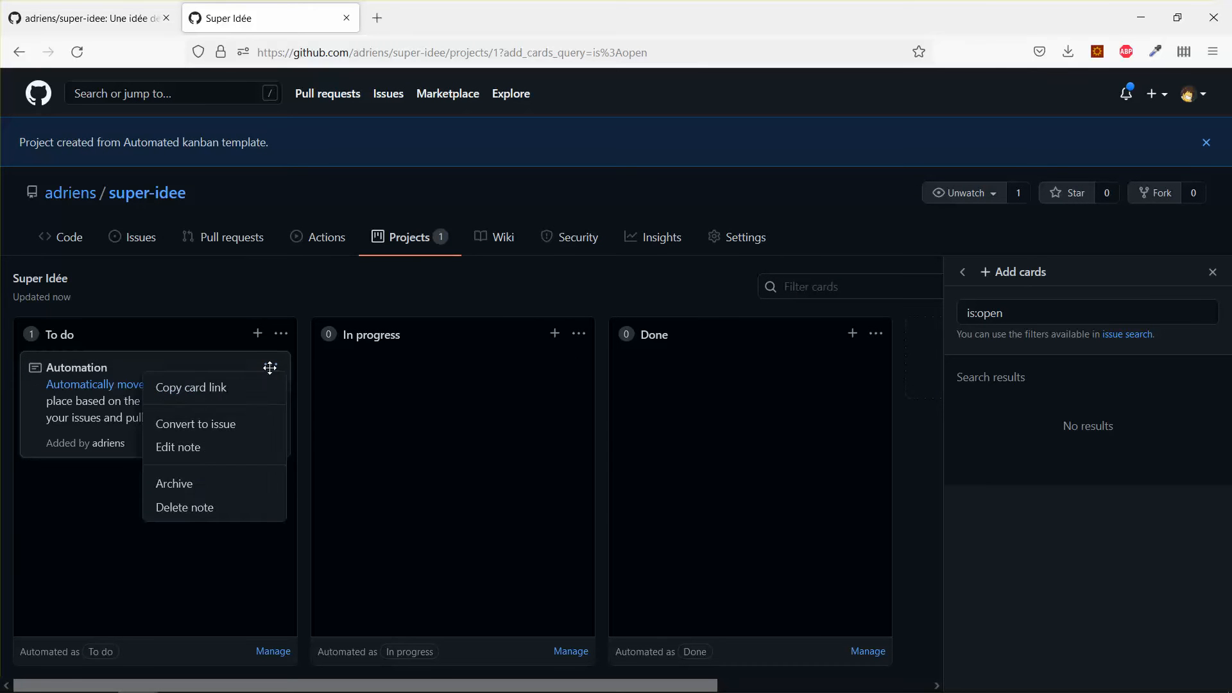
{"action": "left_click", "coordinate": [214, 507]}
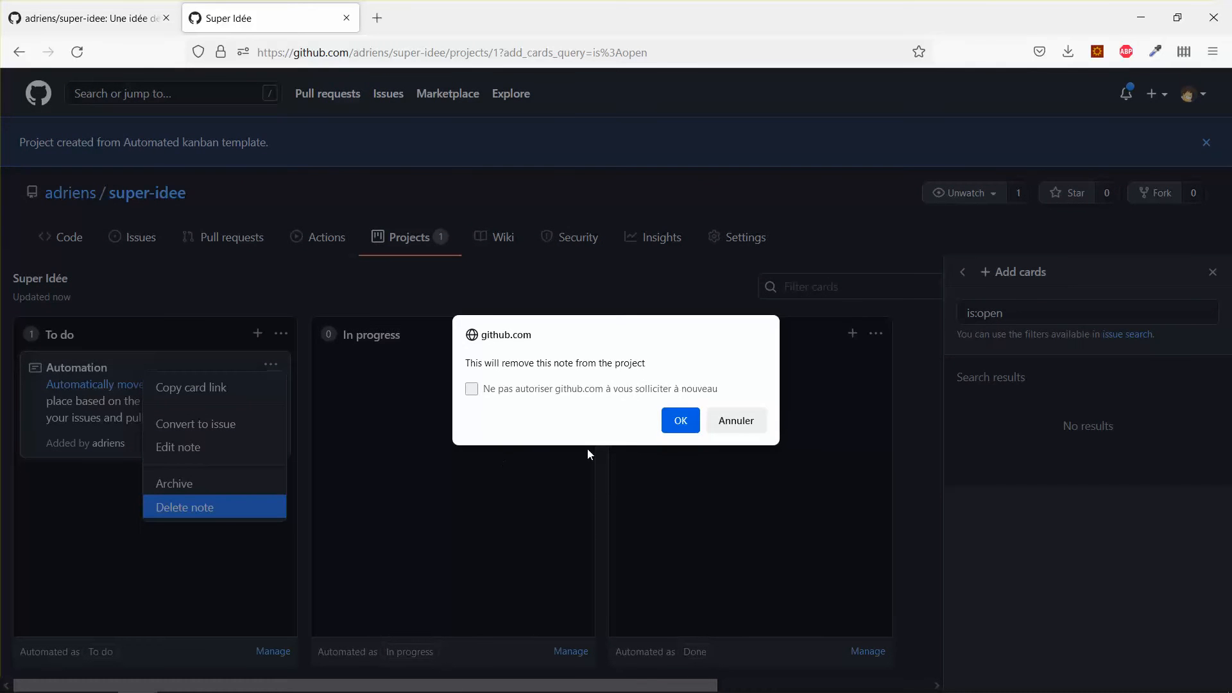
{"action": "left_click", "coordinate": [673, 421]}
{"action": "left_click", "coordinate": [259, 408]}
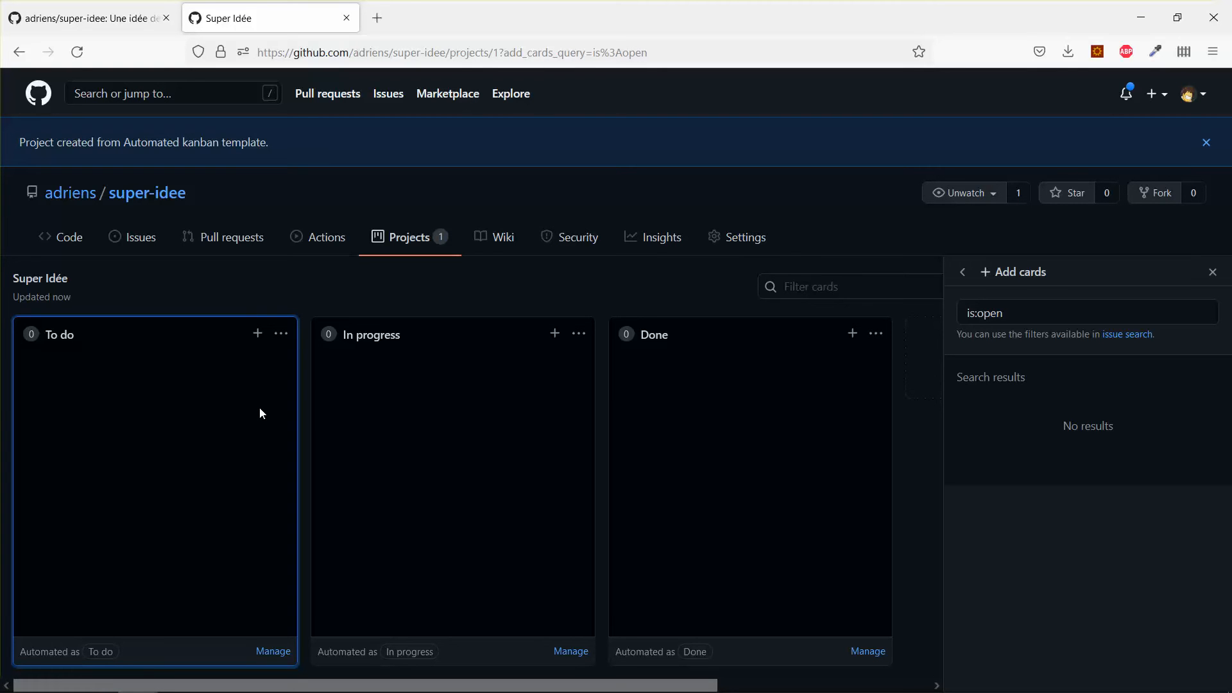
- Return to the super-idee repository tab and start a new issue titled "Brainstrom"
{"action": "left_click", "coordinate": [154, 199]}
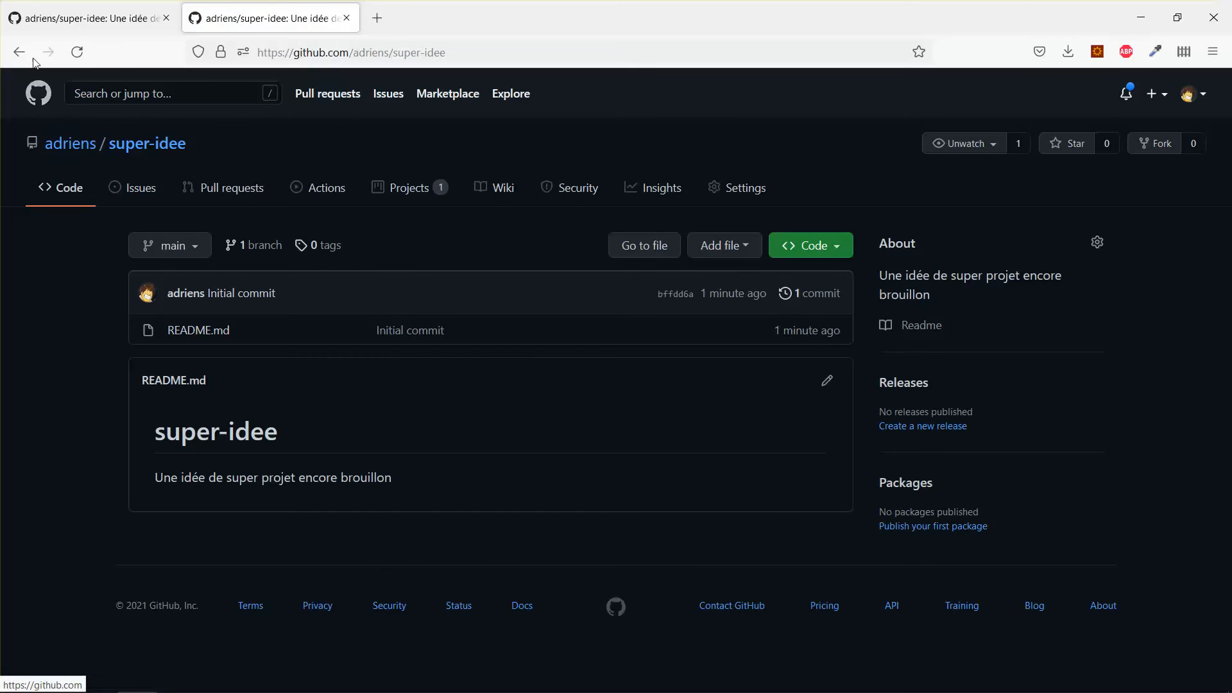
{"action": "left_click", "coordinate": [19, 54]}
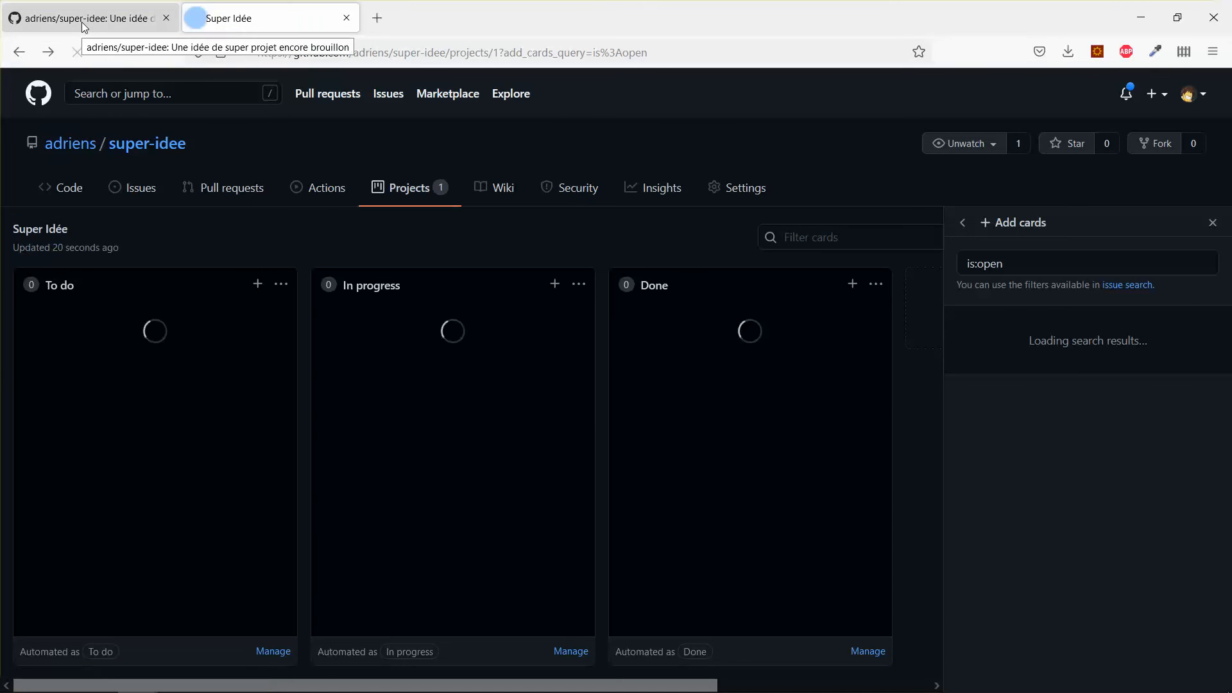
{"action": "left_click", "coordinate": [82, 22]}
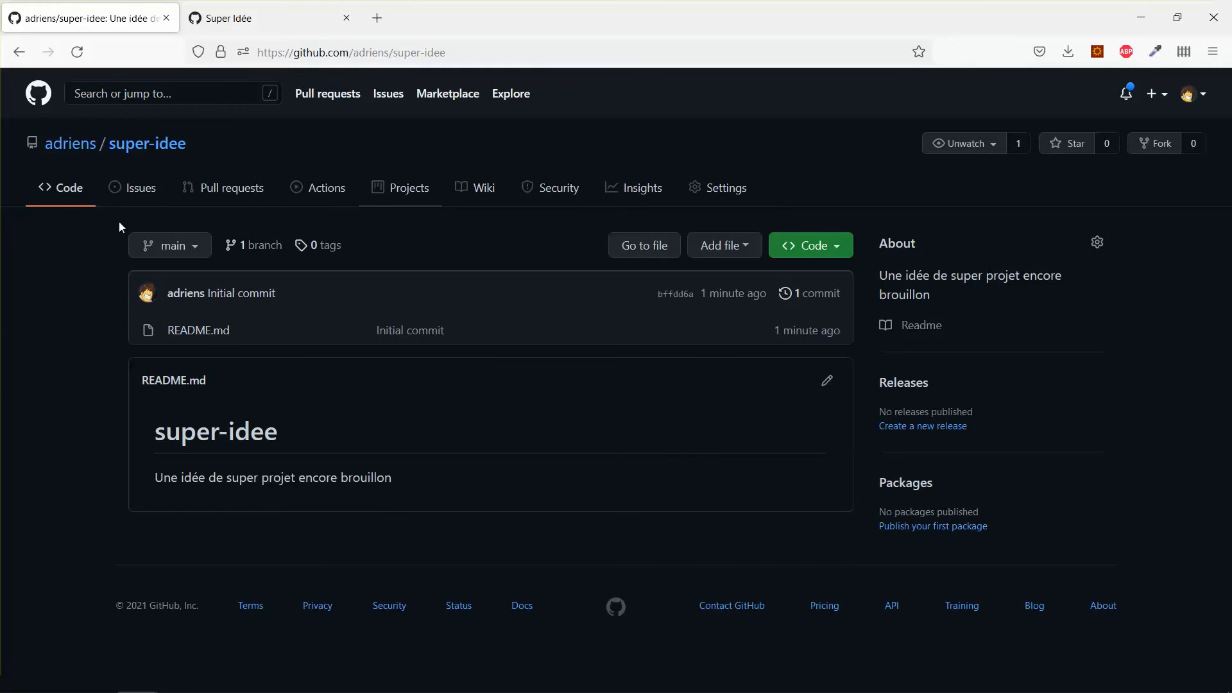
{"action": "left_click", "coordinate": [143, 195]}
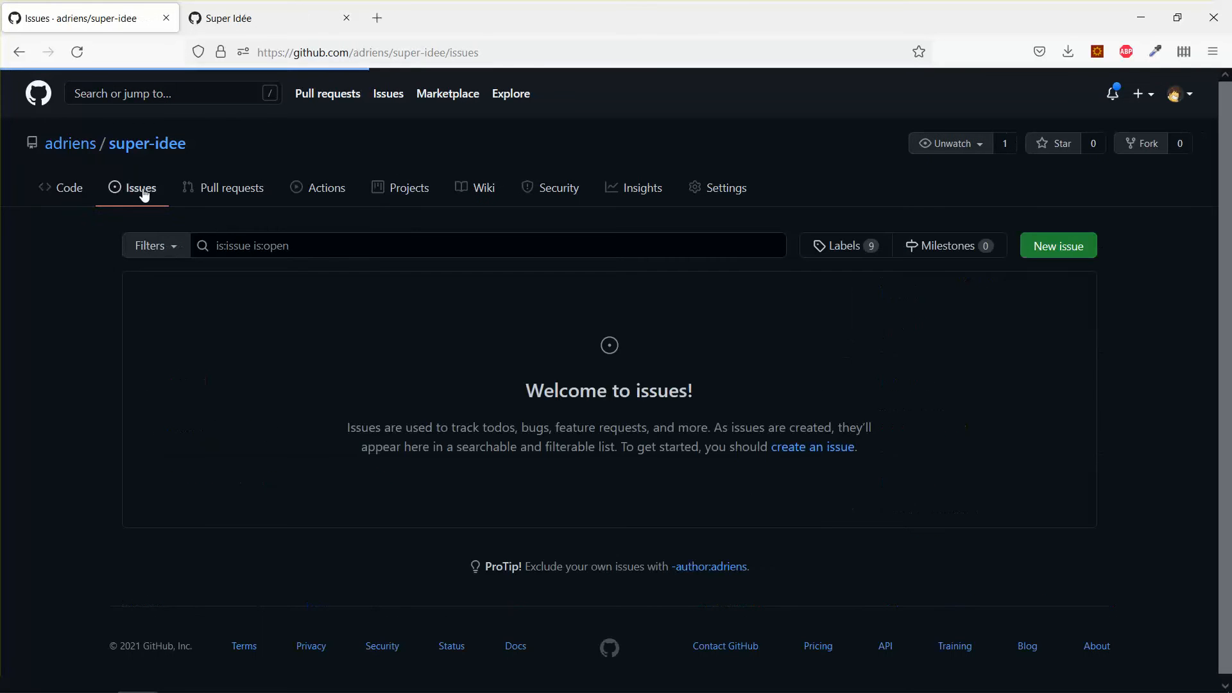
{"action": "left_click", "coordinate": [1058, 255]}
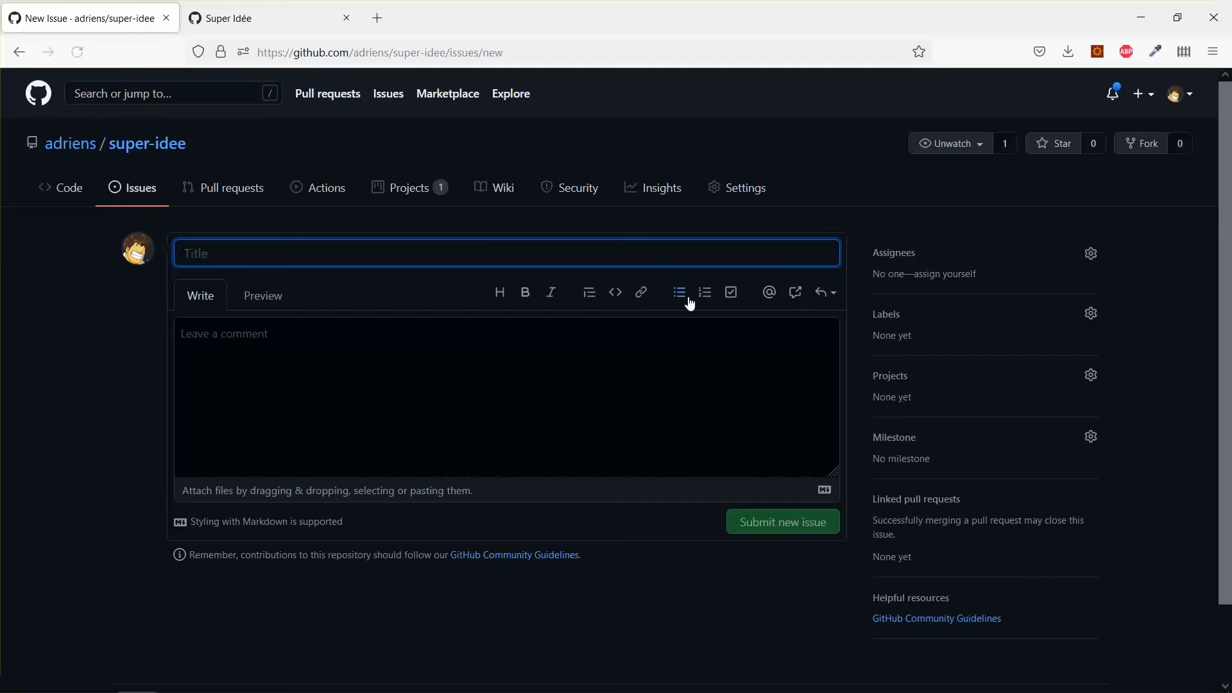
{"action": "type", "text": "Brains"}
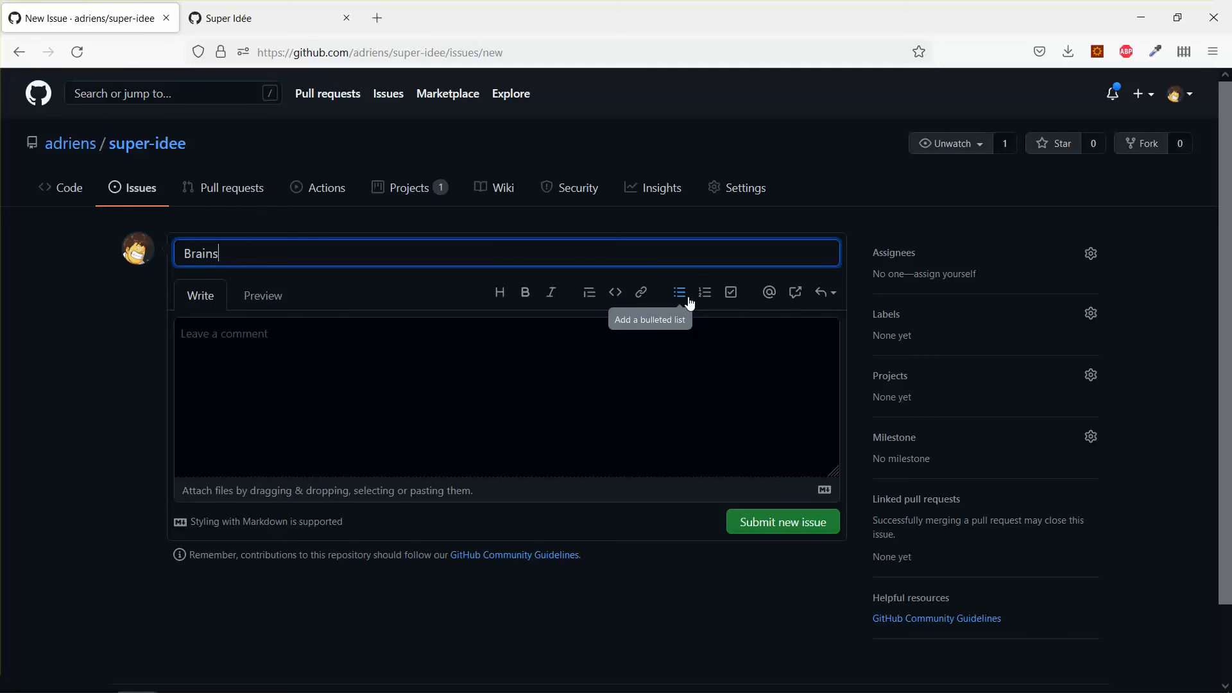
{"action": "type", "text": "trom"}
- Write the Markdown heading "# Premier brainstrom" in the issue's comment
{"action": "left_click", "coordinate": [521, 354]}
{"action": "type", "text": "# Pres"}
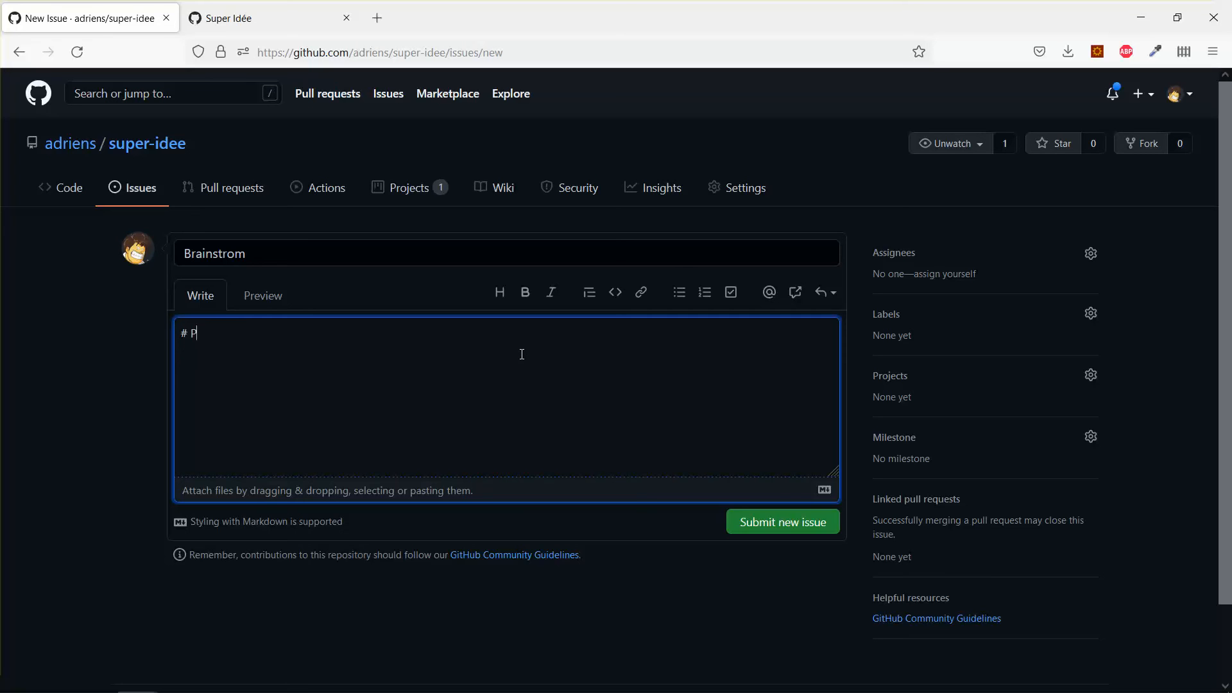
{"action": "key", "text": "BackSpace"}
{"action": "key", "text": "BackSpace"}
{"action": "key", "text": "BackSpace"}
{"action": "type", "text": "remier brainstrom"}
{"action": "key", "text": "Return"}
- Add two unchecked task items below the heading: "Améliorer le README" and "Implementer une foncionnalité cool"
{"action": "type", "text": "- [ ] Amé"}
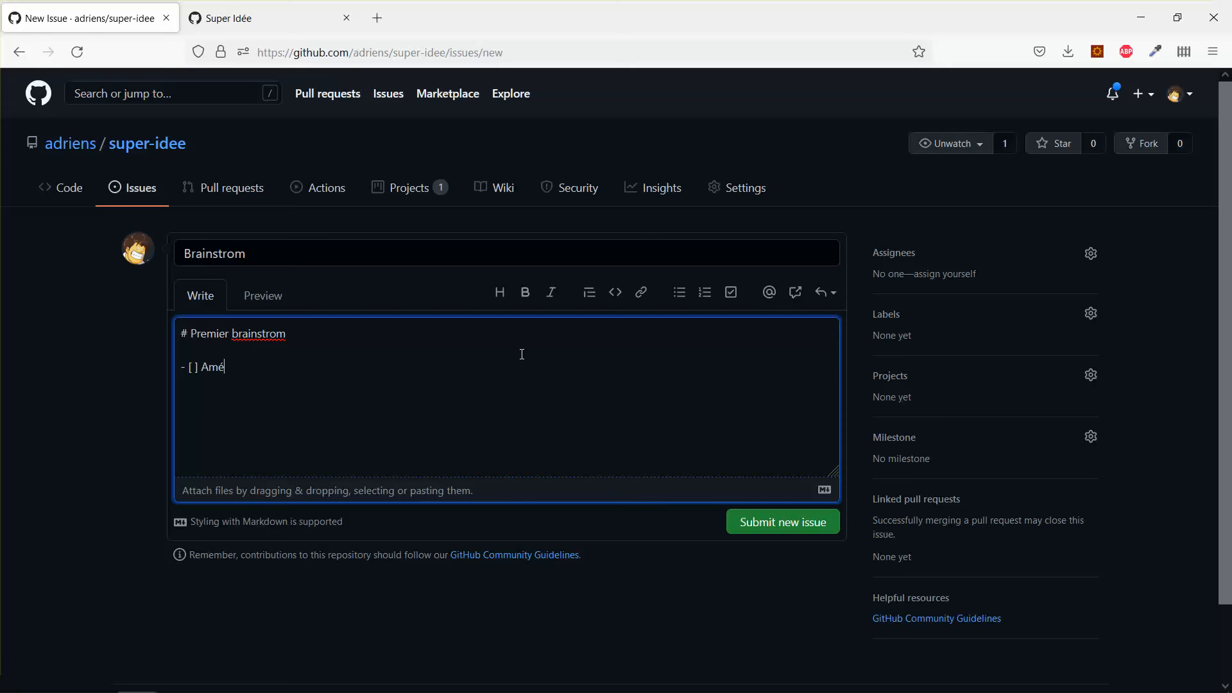
{"action": "type", "text": "liorer le README"}
{"action": "key", "text": "Return"}
{"action": "type", "text": "Implem"}
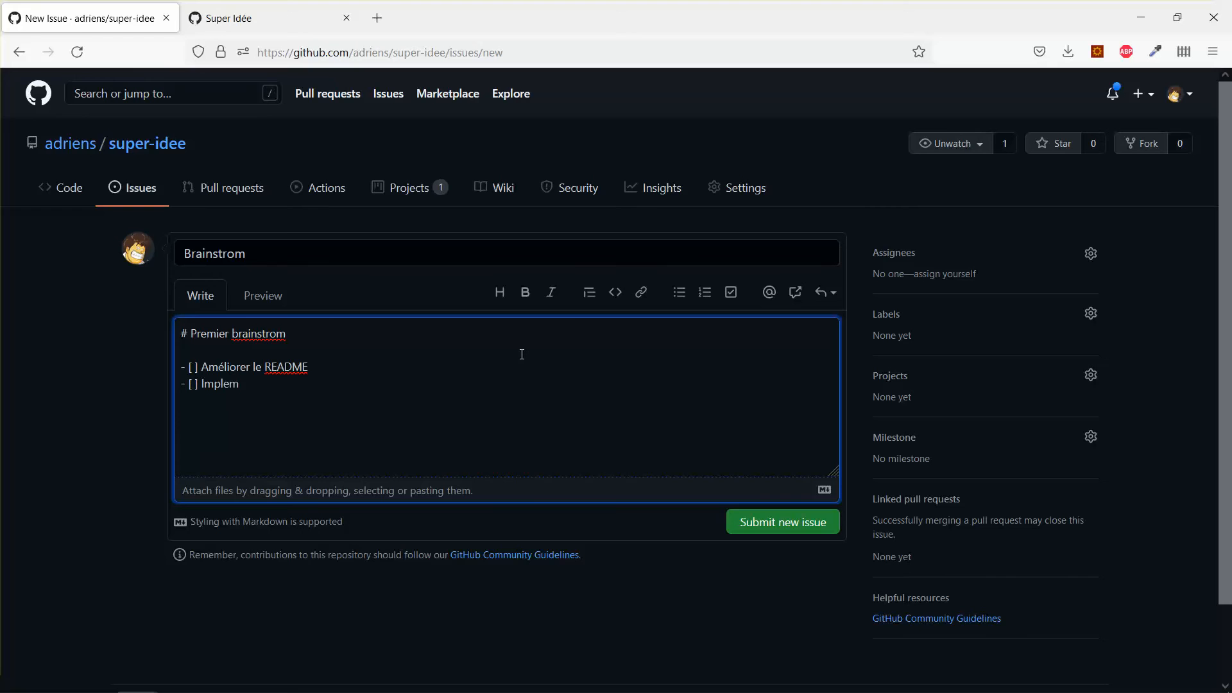
{"action": "type", "text": "enter le"}
{"action": "key", "text": "BackSpace"}
{"action": "key", "text": "BackSpace"}
{"action": "key", "text": "BackSpace"}
{"action": "type", "text": "une foncionnalité c"}
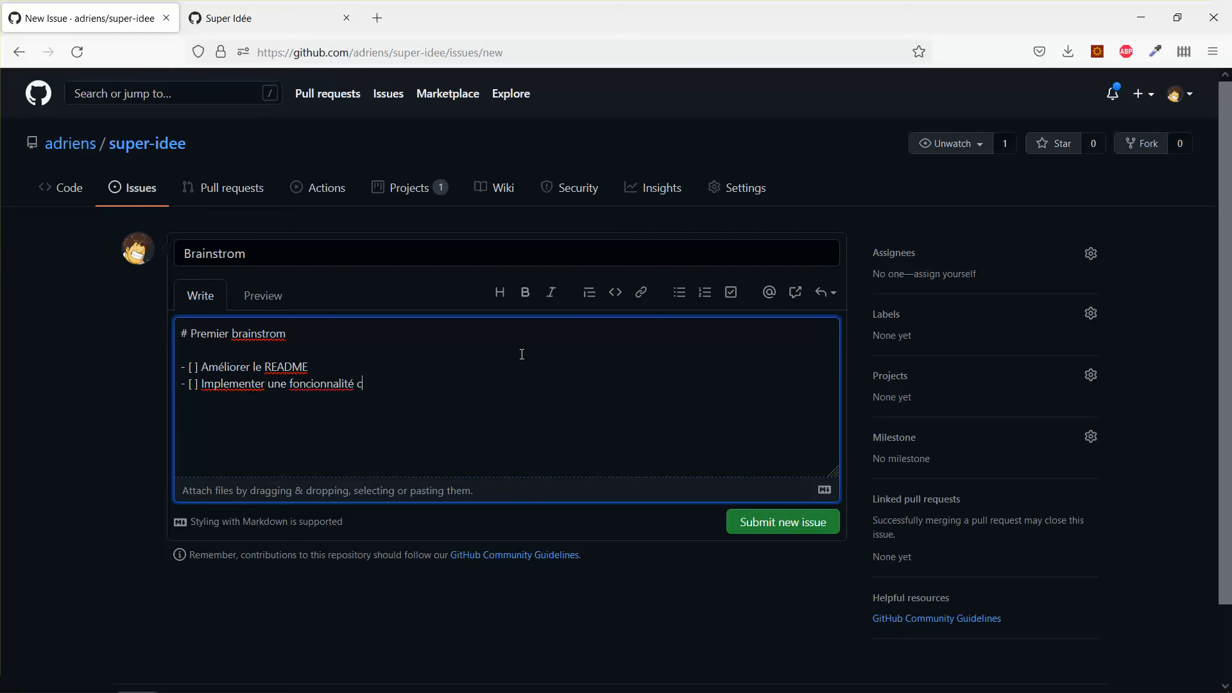
{"action": "type", "text": "ool"}
- Add a third unchecked task item "Communiquer", preview the rendered comment and return to editing it
{"action": "key", "text": "Return"}
{"action": "type", "text": "Communiquer"}
{"action": "left_click", "coordinate": [276, 297]}
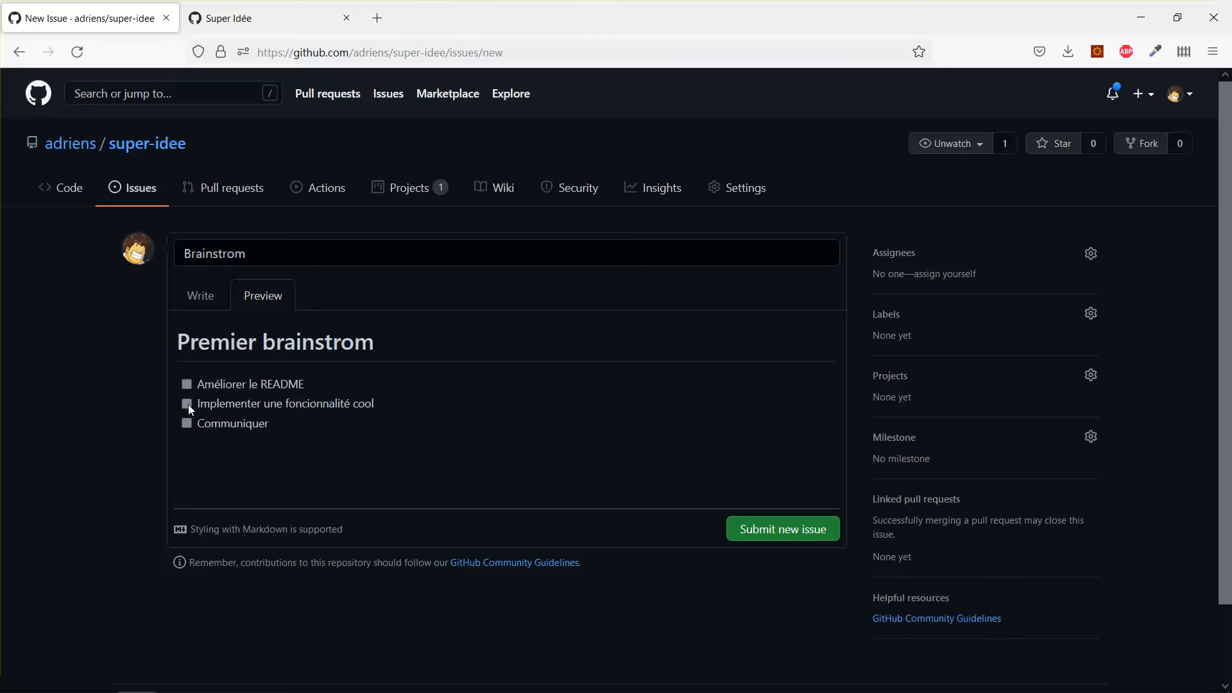
{"action": "left_click", "coordinate": [199, 299]}
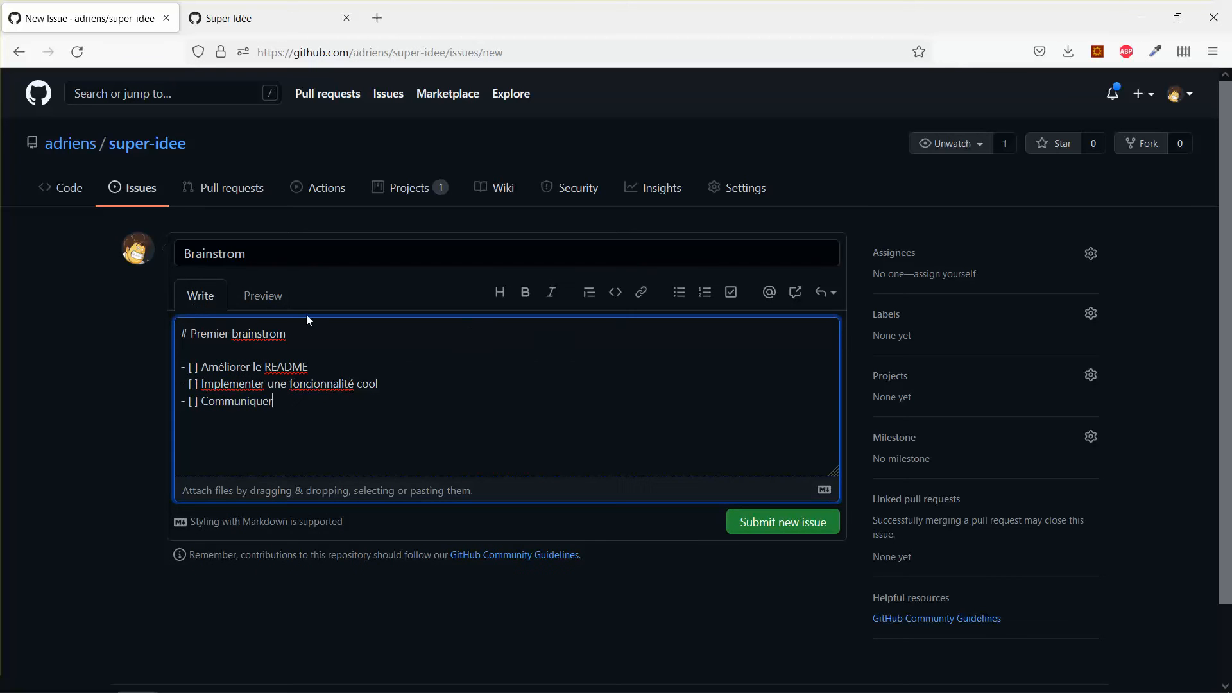
- Apply the existing "documentation" label to the new Brainstrom issue
{"action": "left_click", "coordinate": [902, 315]}
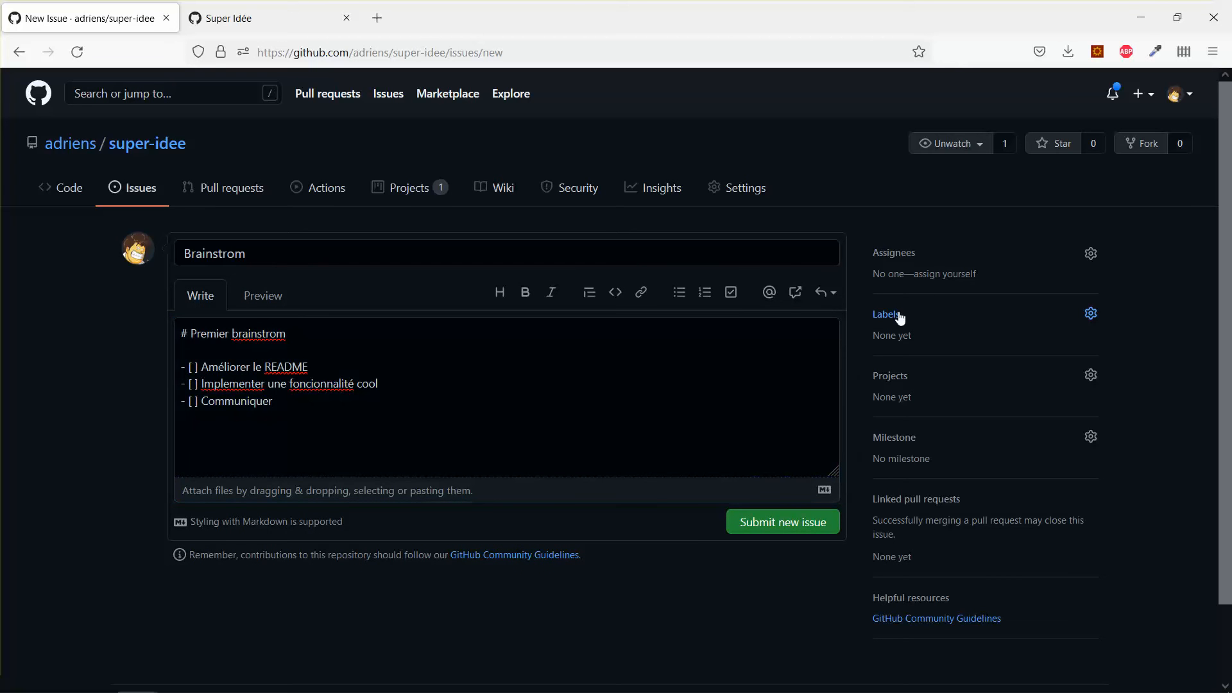
{"action": "type", "text": "docu"}
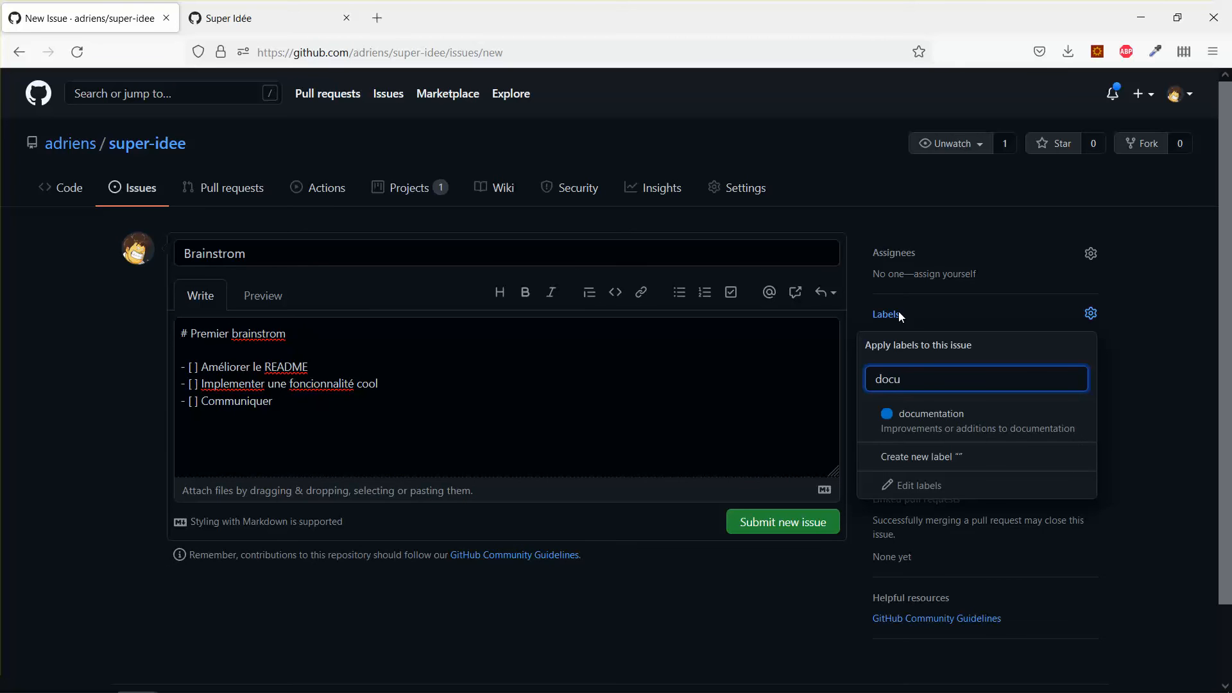
{"action": "left_click", "coordinate": [919, 418]}
{"action": "left_click", "coordinate": [1165, 347]}
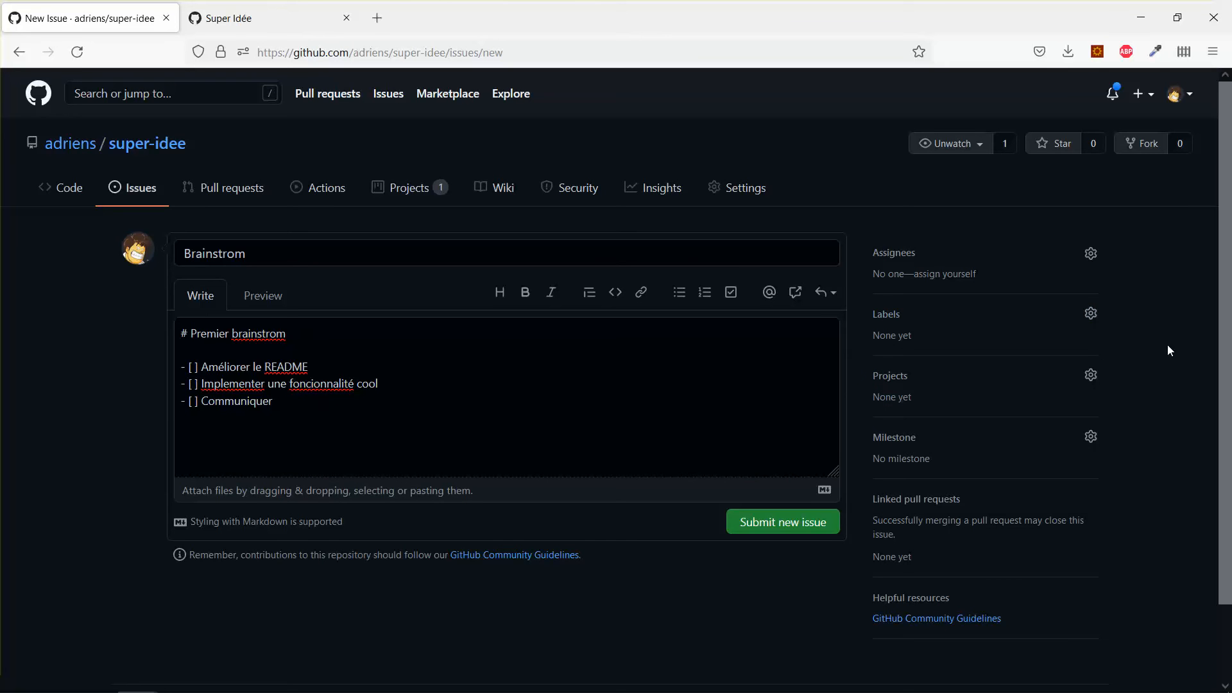
- Add the new issue to the repository project "Super Idée" and submit it
{"action": "left_click", "coordinate": [947, 382]}
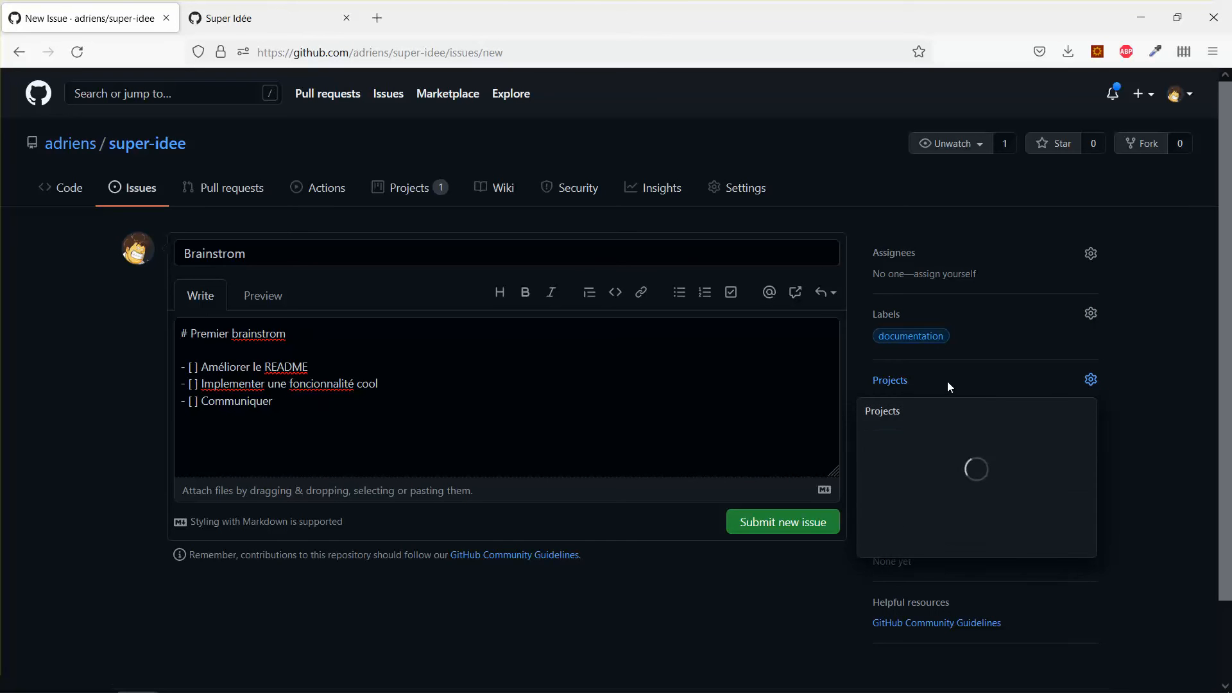
{"action": "left_click", "coordinate": [942, 501]}
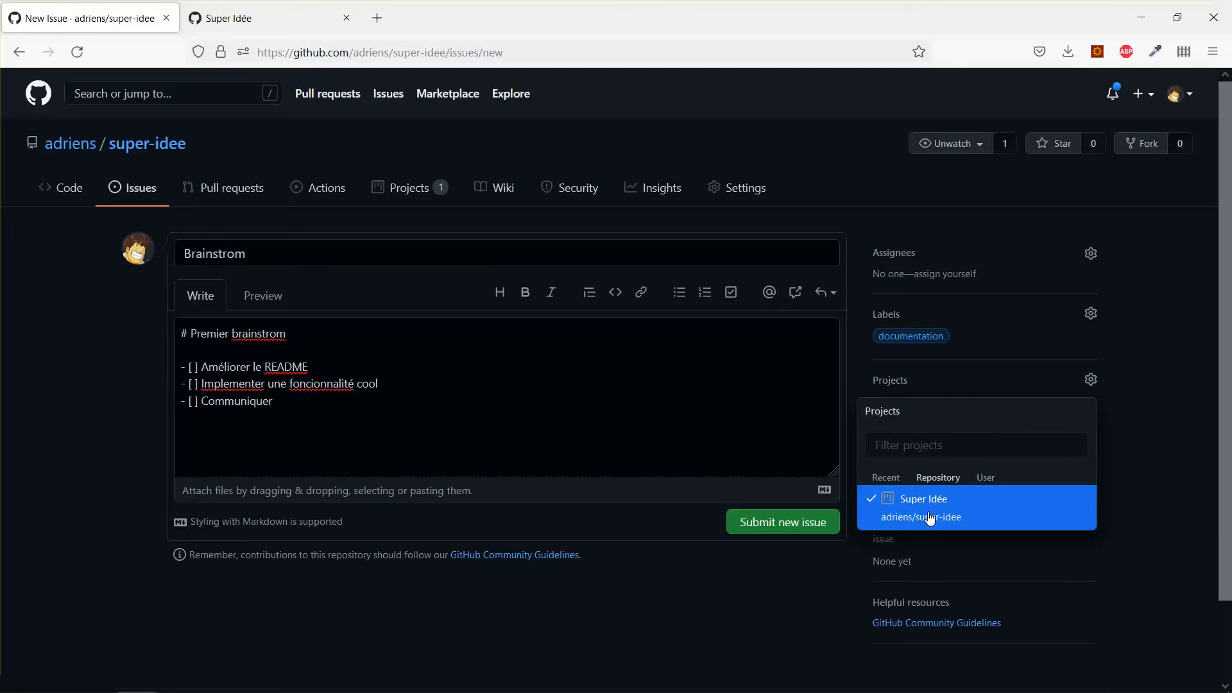
{"action": "left_click", "coordinate": [1150, 439]}
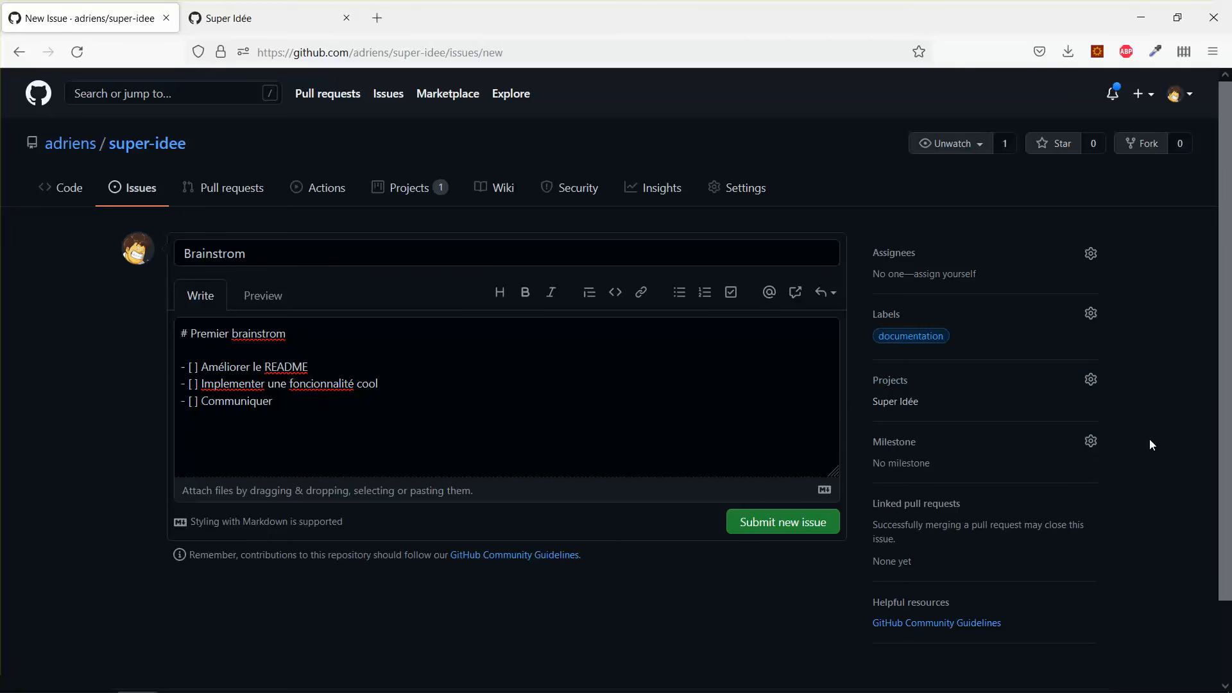
{"action": "left_click", "coordinate": [753, 524]}
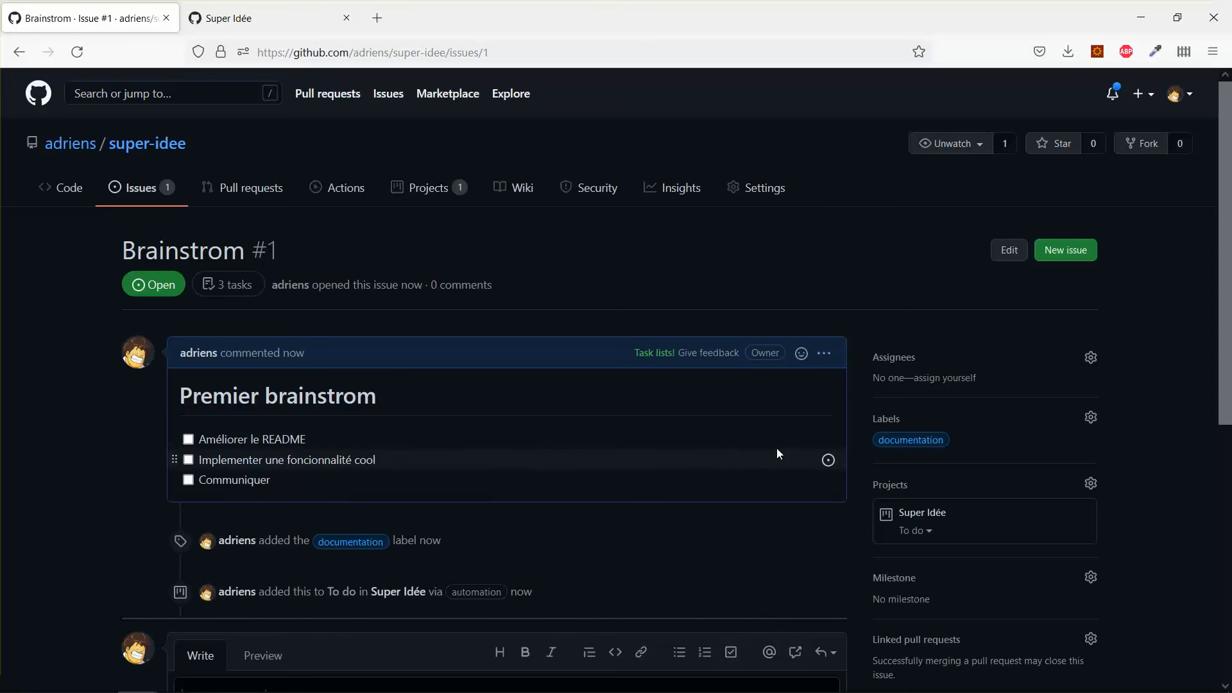
- Convert the "Améliorer le README" task into its own issue and assign that issue to the repository owner
{"action": "left_click", "coordinate": [828, 439]}
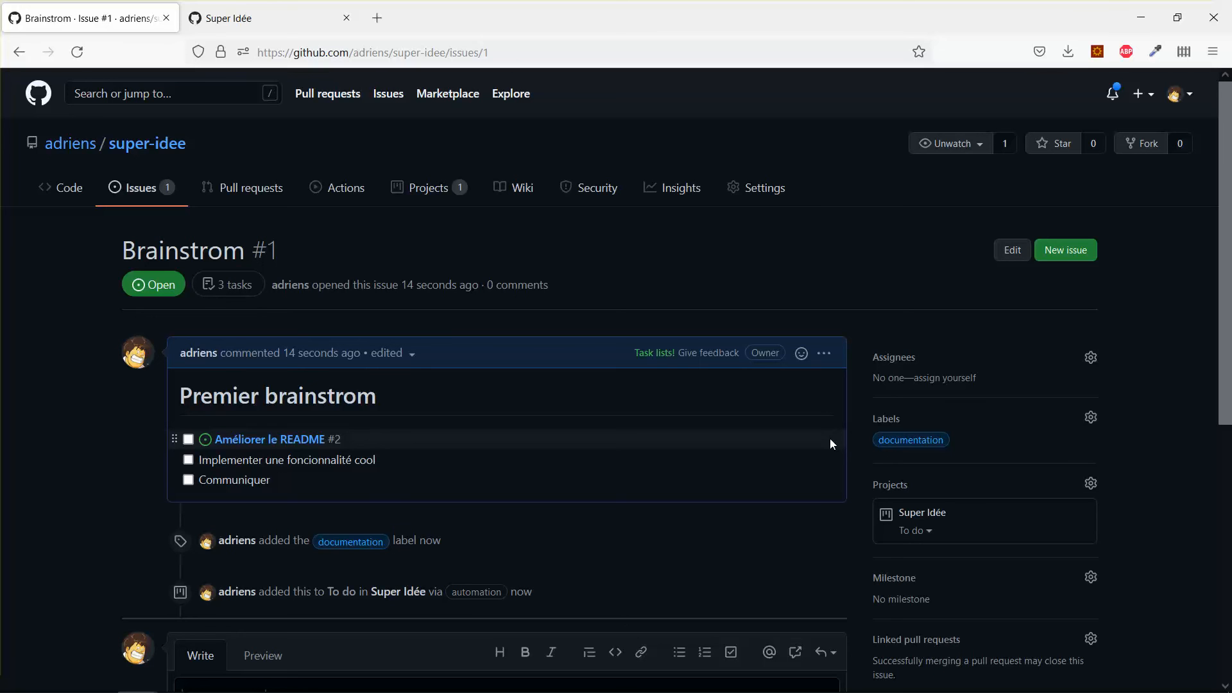
{"action": "left_click", "coordinate": [300, 444]}
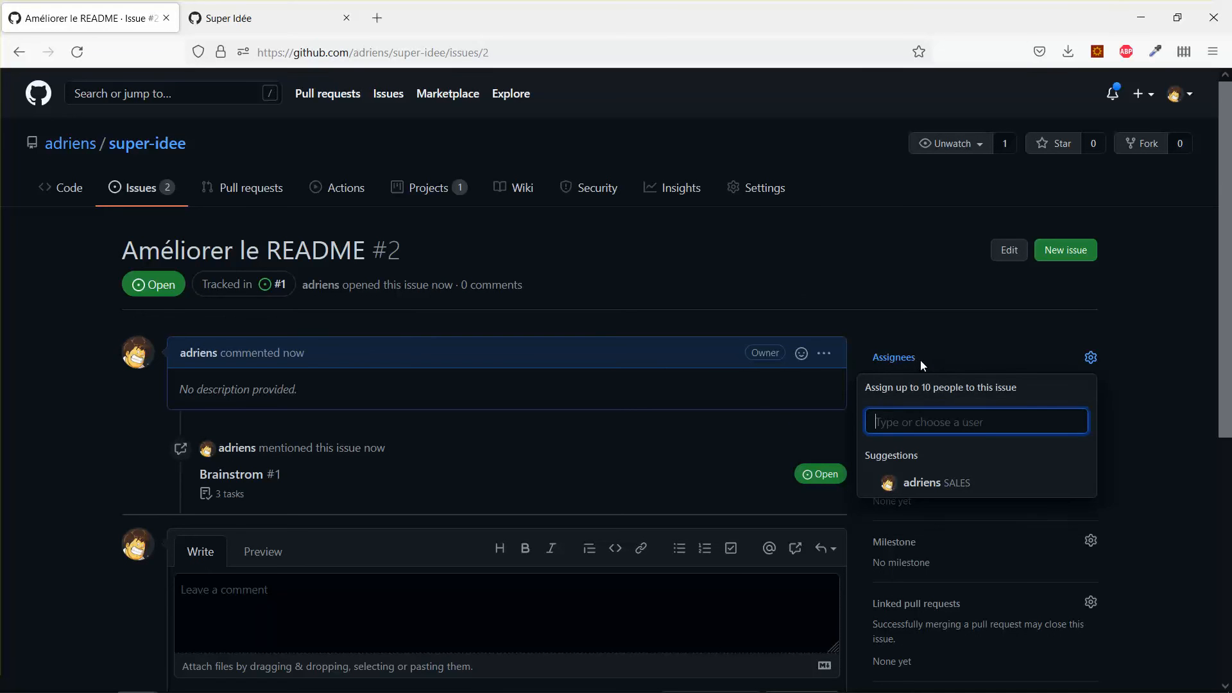
{"action": "left_click", "coordinate": [924, 483]}
{"action": "left_click", "coordinate": [1133, 422]}
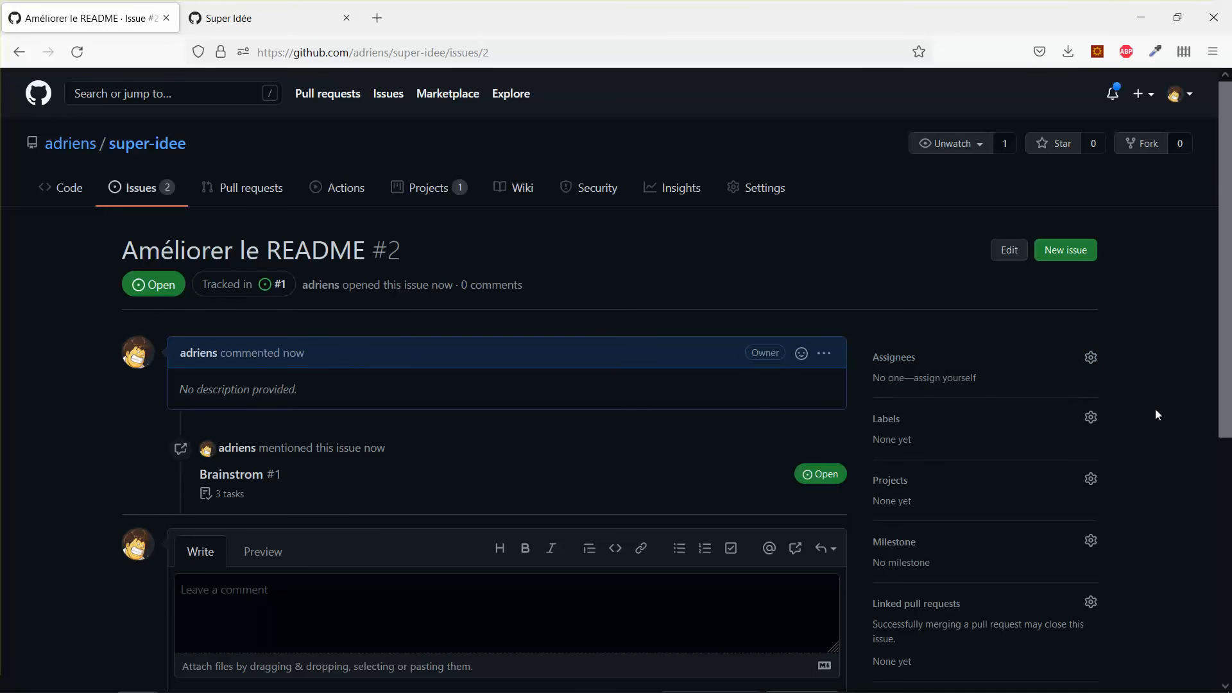
- Add the "Améliorer le README" issue to the Super Idée project
{"action": "left_click", "coordinate": [1051, 486]}
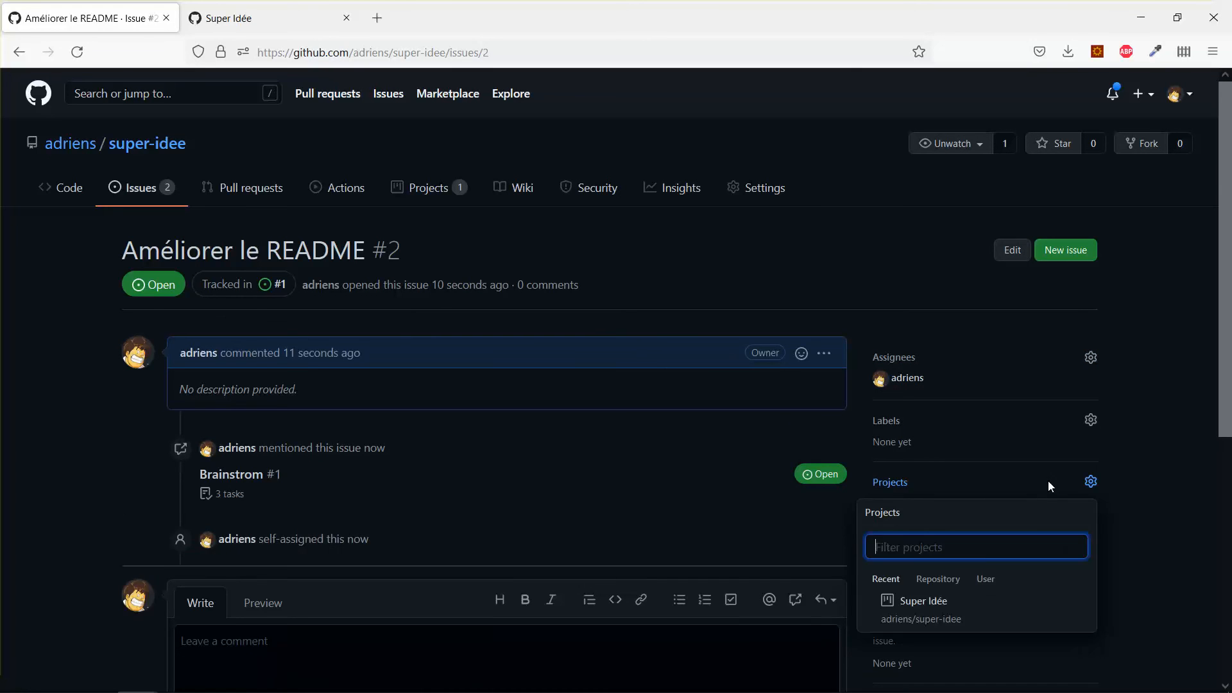
{"action": "left_click", "coordinate": [937, 606]}
{"action": "left_click", "coordinate": [1147, 483]}
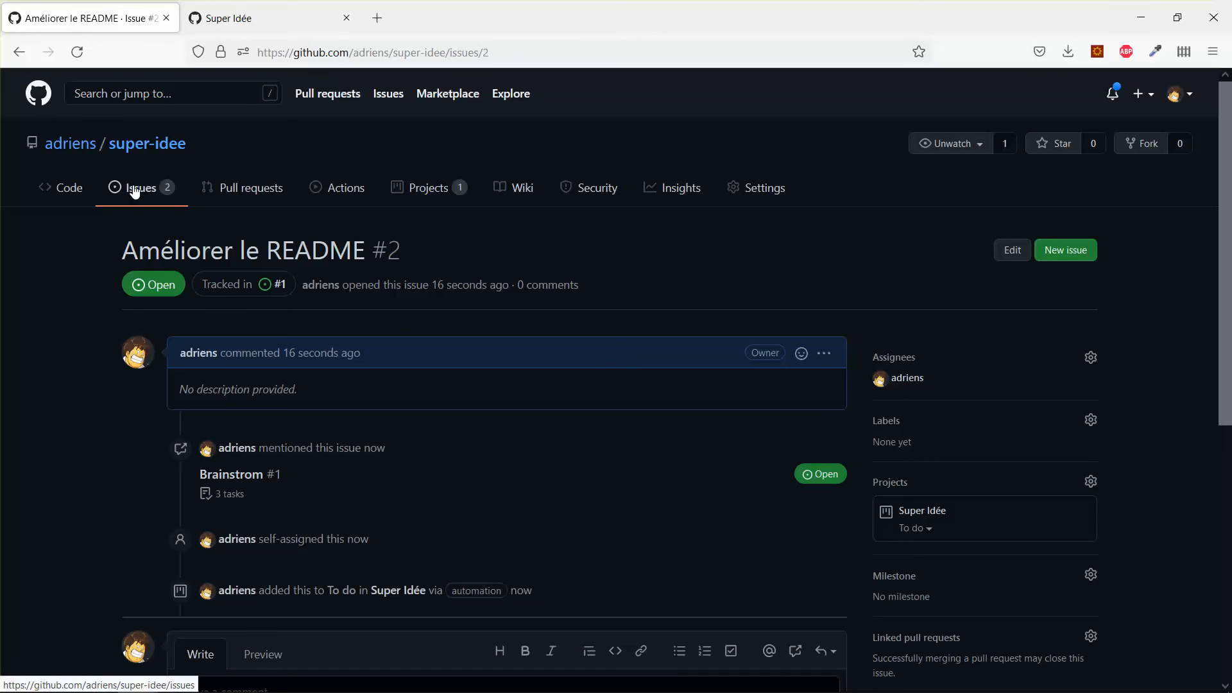
- Reload the Super Idée board and move the "Améliorer le README" card above Brainstrom in the To do column
{"action": "left_click", "coordinate": [276, 23]}
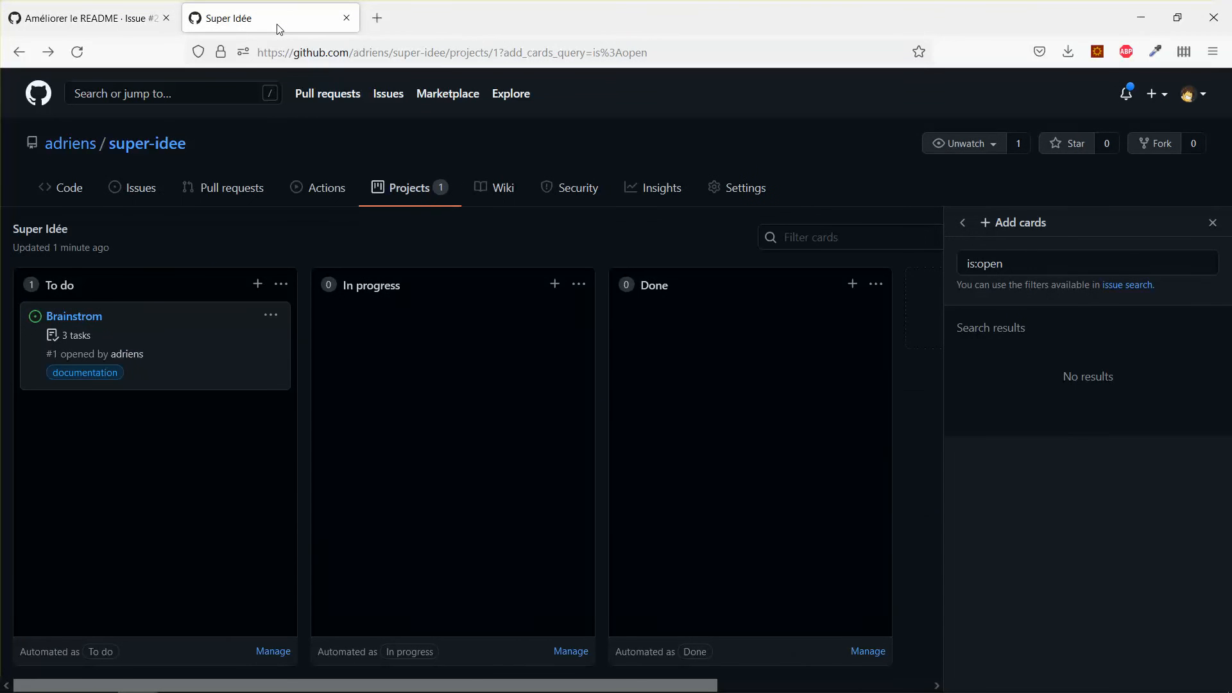
{"action": "key", "text": "F5"}
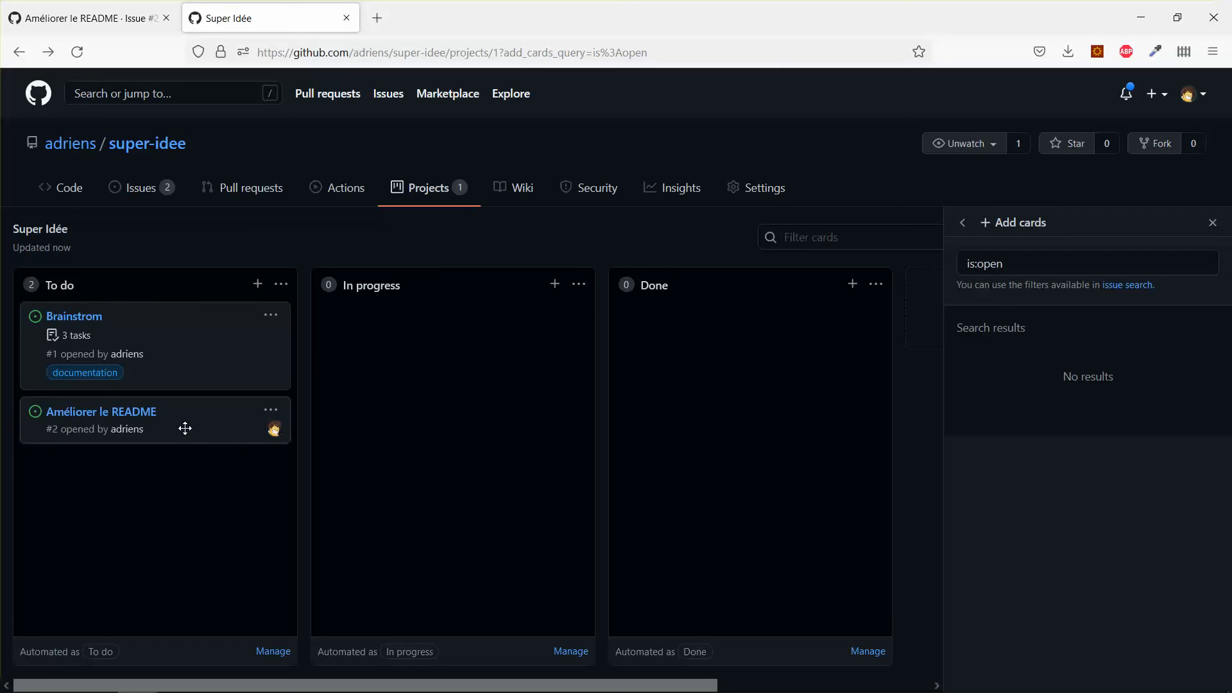
{"action": "left_click_drag", "start_coordinate": [186, 428], "coordinate": [184, 334]}
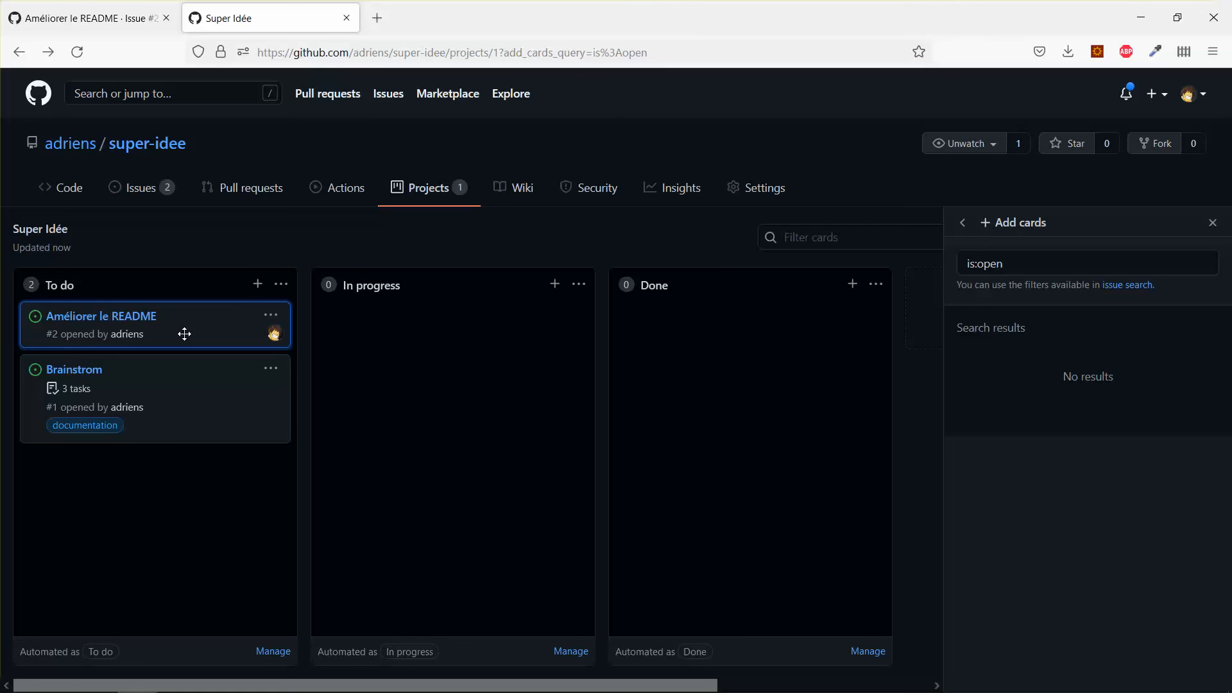
- Open the repository's README.md for editing and insert a blank line between the super-idee heading and the description
{"action": "left_click", "coordinate": [133, 27]}
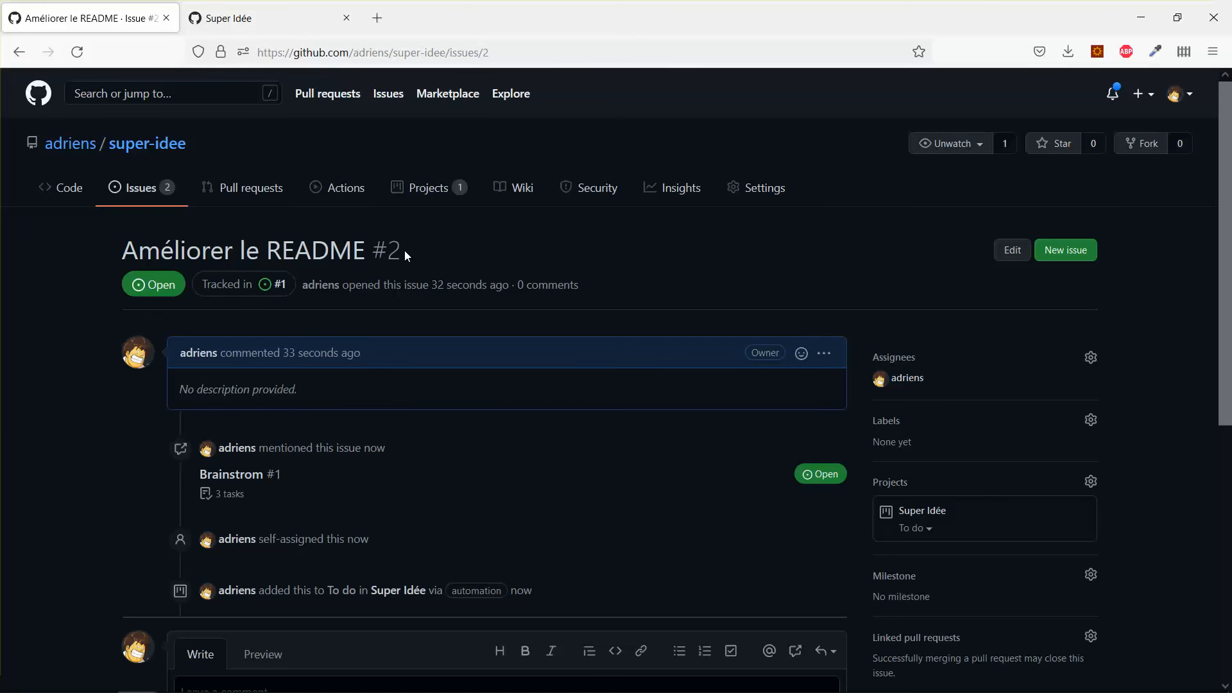
{"action": "left_click", "coordinate": [69, 191]}
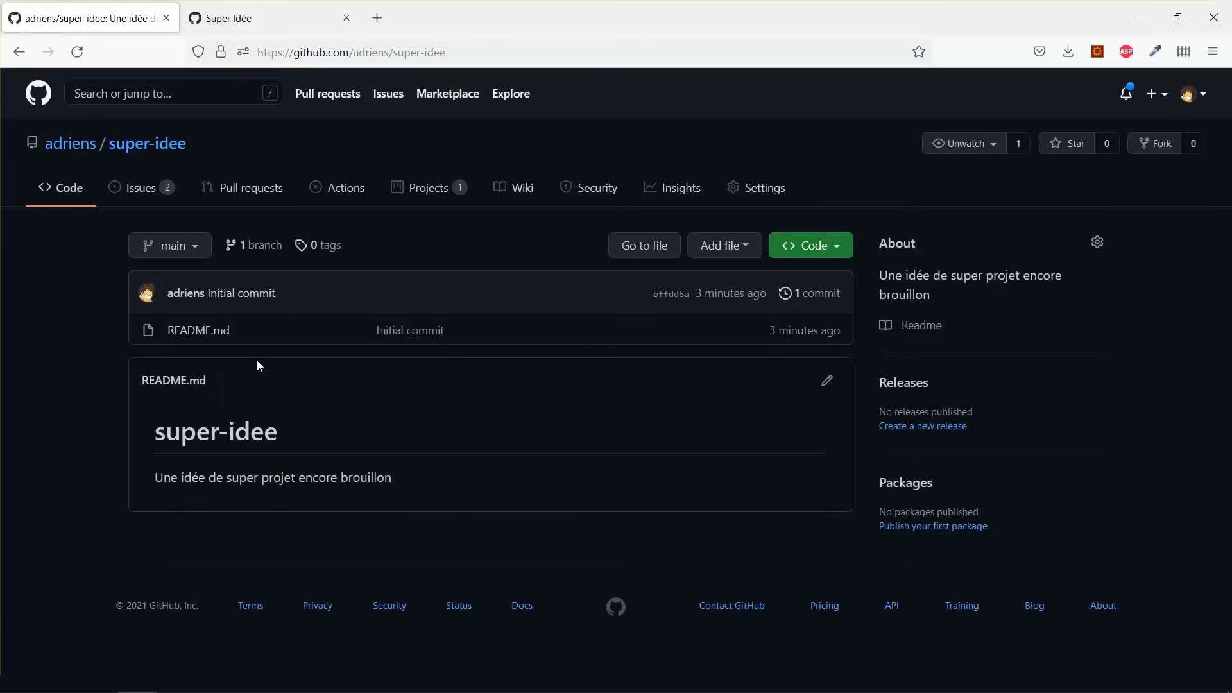
{"action": "left_click", "coordinate": [825, 381]}
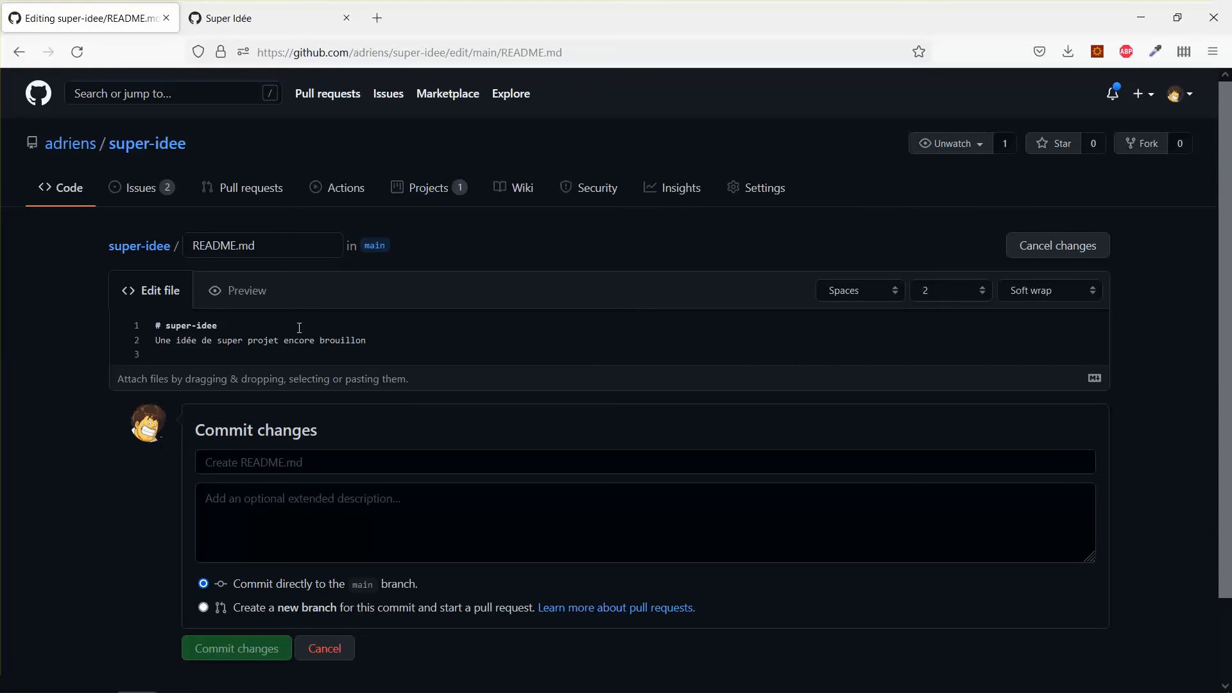
{"action": "key", "text": "Return"}
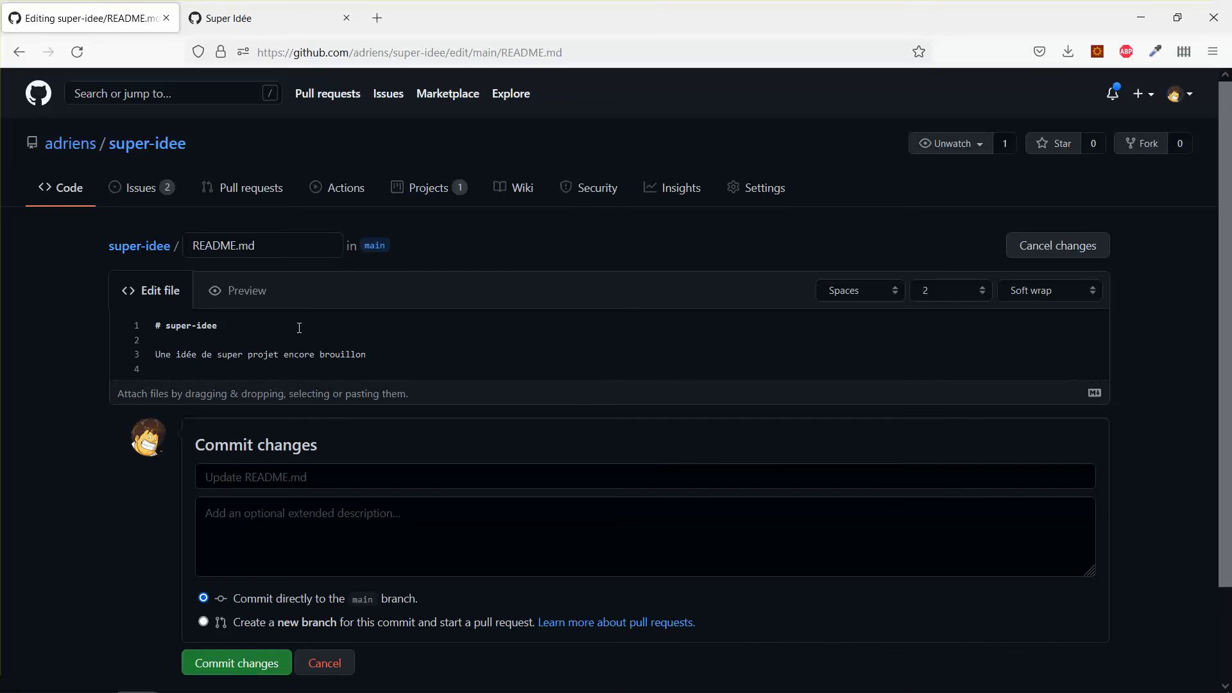
- Commit the README change directly to main with the message "Amélioration" and the description "Fixes #2", referencing the "Améliorer le README" issue
{"action": "left_click", "coordinate": [404, 476]}
{"action": "type", "text": "Amélioratio"}
{"action": "left_click", "coordinate": [334, 529]}
{"action": "type", "text": "cf"}
{"action": "key", "text": "BackSpace"}
{"action": "key", "text": "BackSpace"}
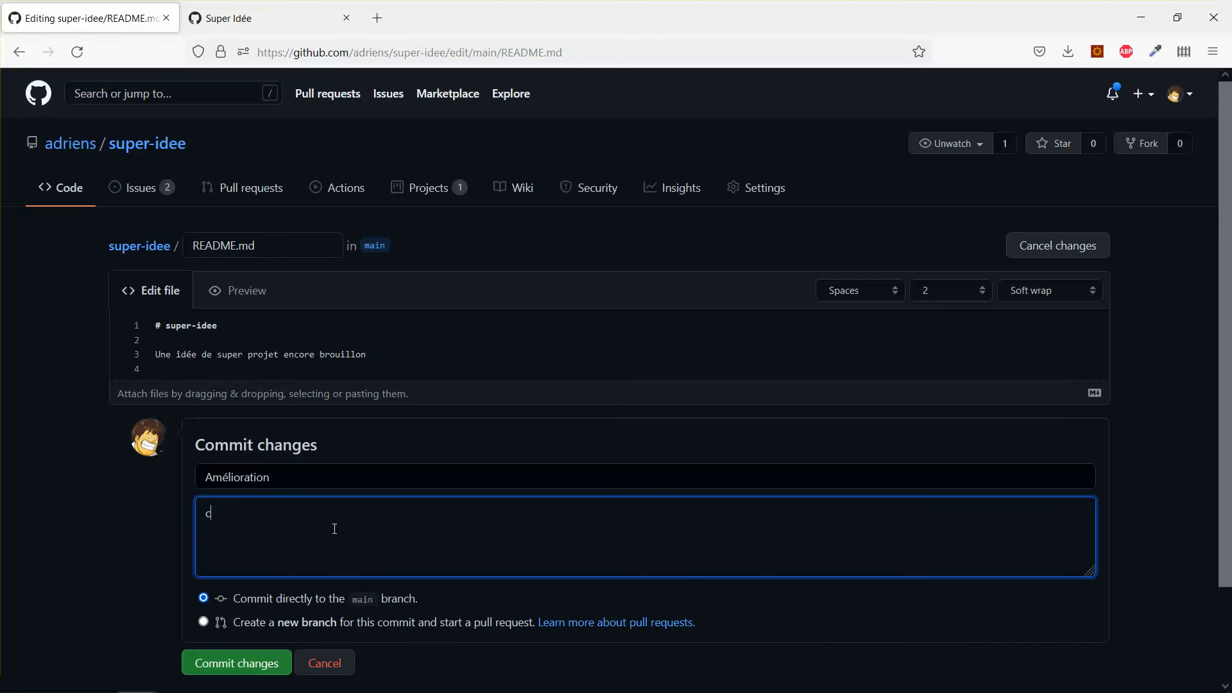
{"action": "type", "text": "Fixes #"}
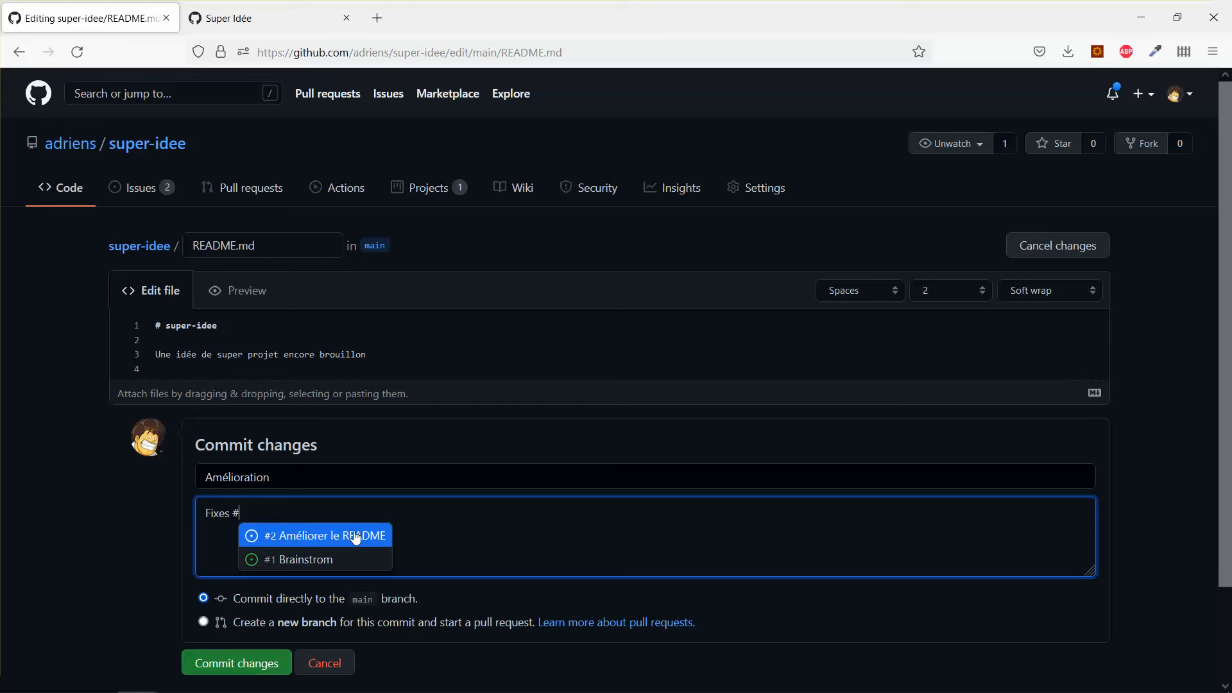
{"action": "left_click", "coordinate": [358, 536]}
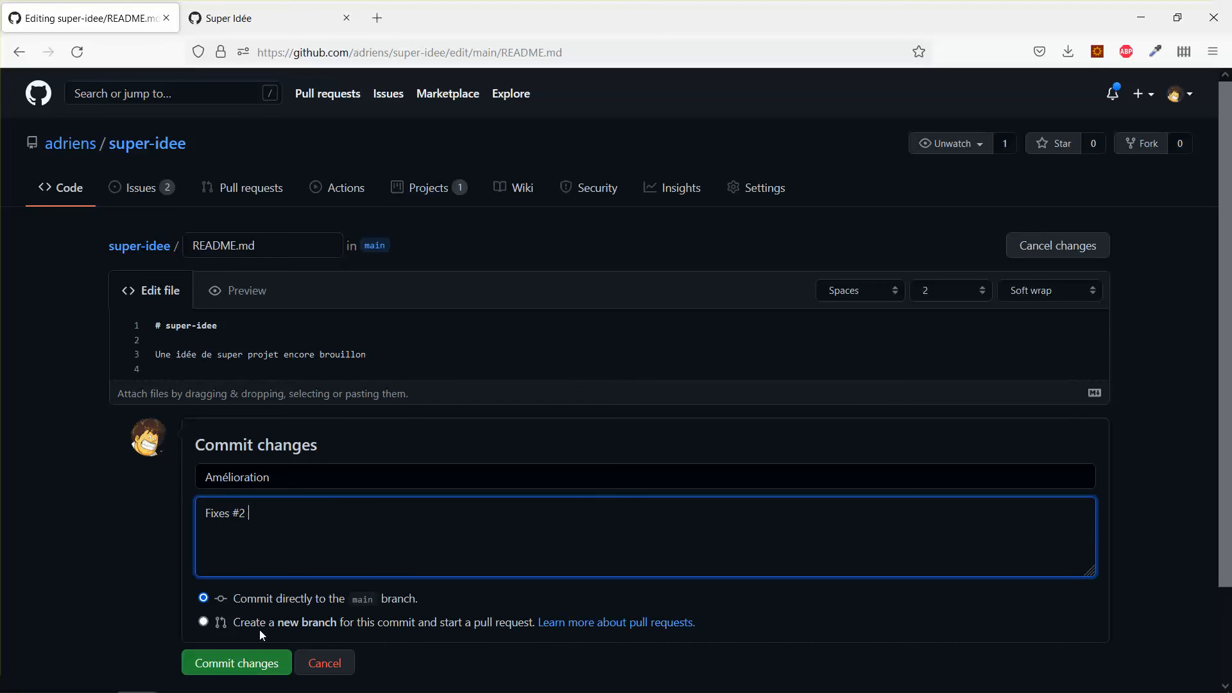
{"action": "left_click", "coordinate": [235, 664]}
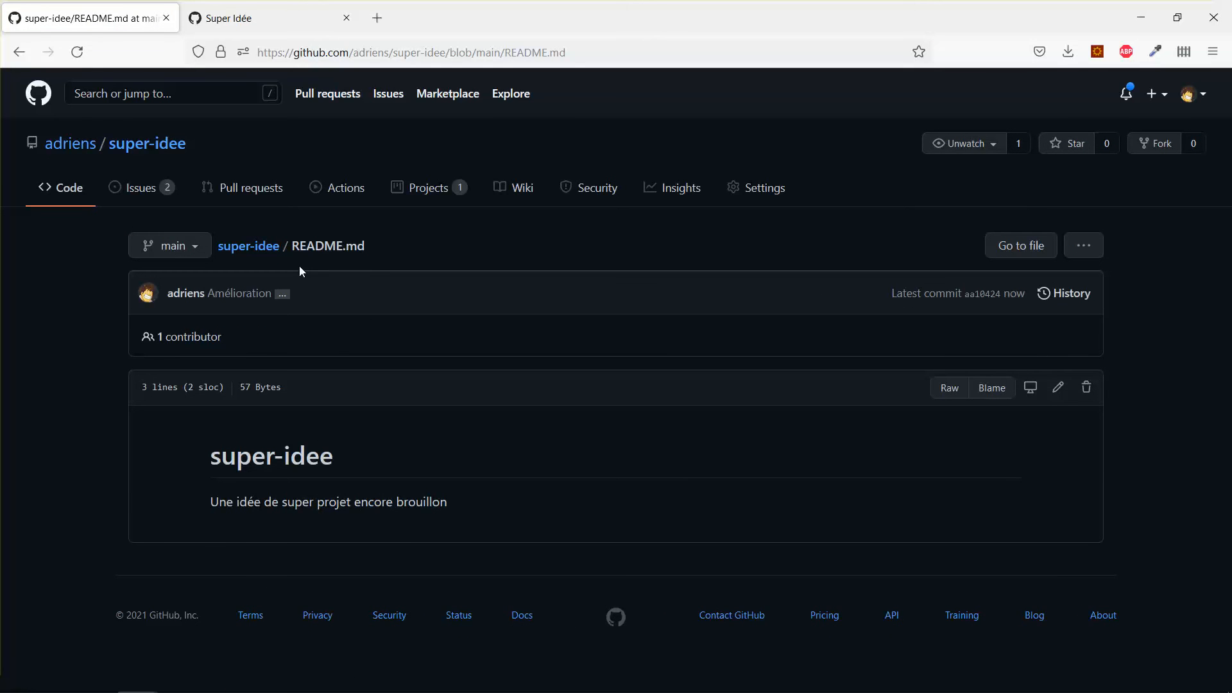
- Return to the Super Idée board and close its card-adding pane to view all the columns
{"action": "left_click", "coordinate": [276, 21]}
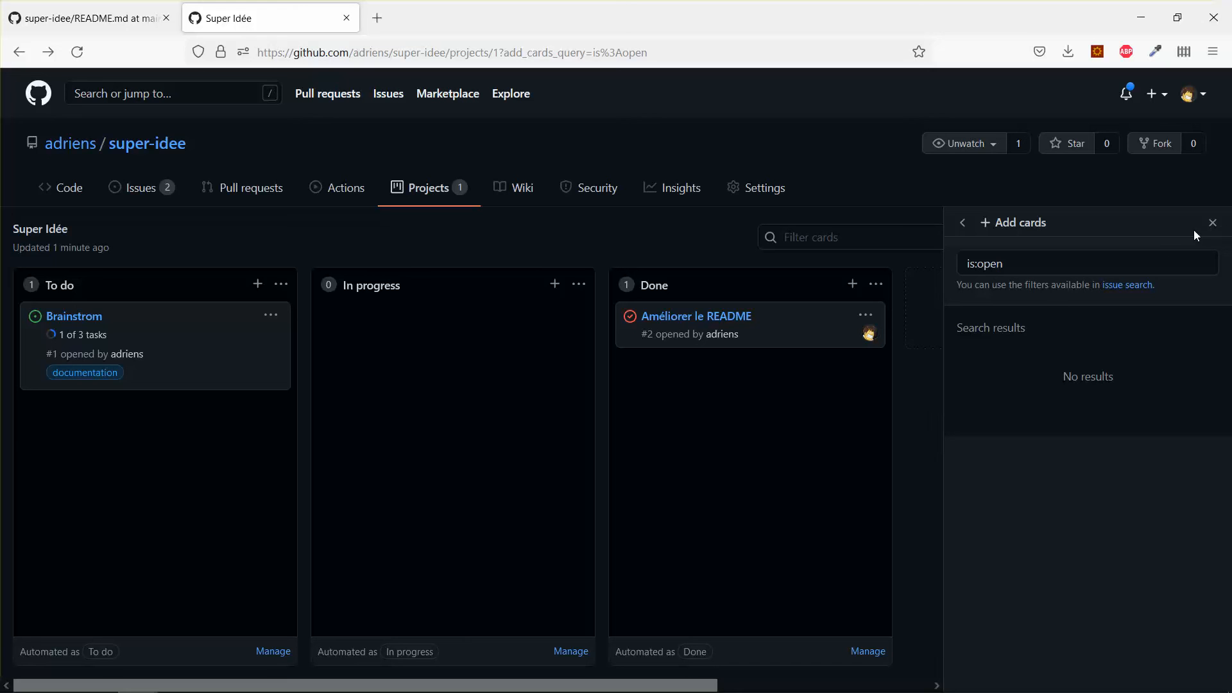
{"action": "left_click", "coordinate": [1216, 225]}
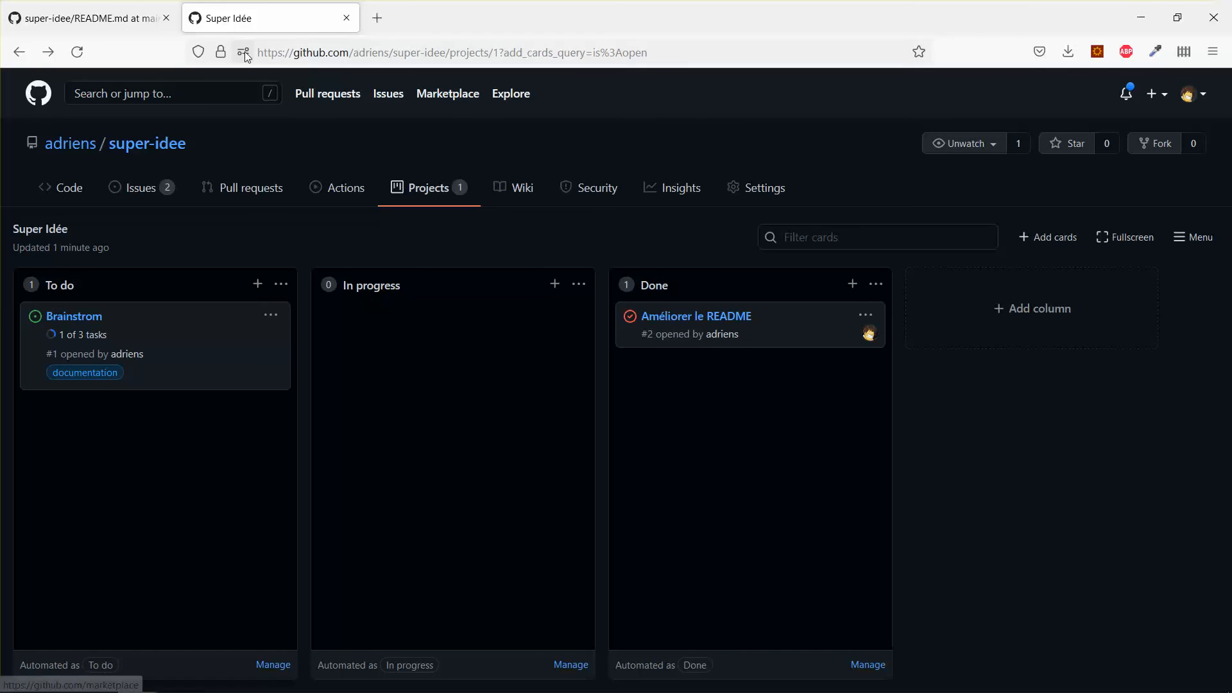
- Check the task list in the Brainstrom issue from the repository's issue list, and return to the Super Idée board
{"action": "left_click", "coordinate": [94, 23]}
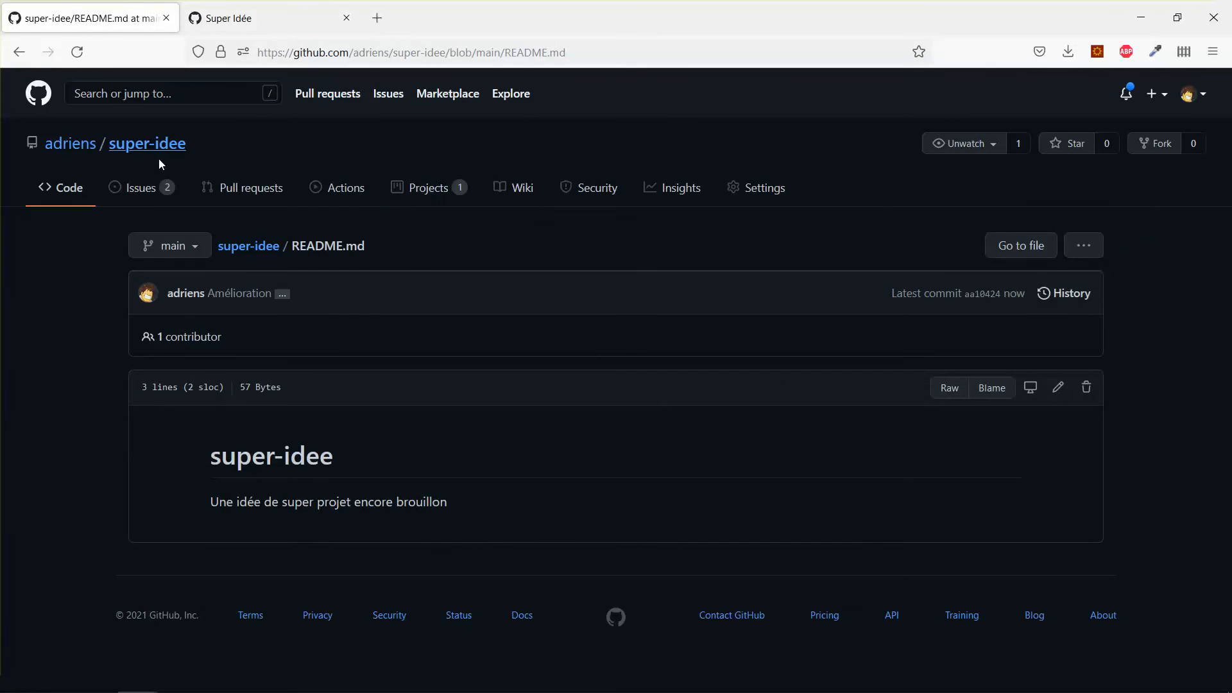
{"action": "left_click", "coordinate": [145, 188]}
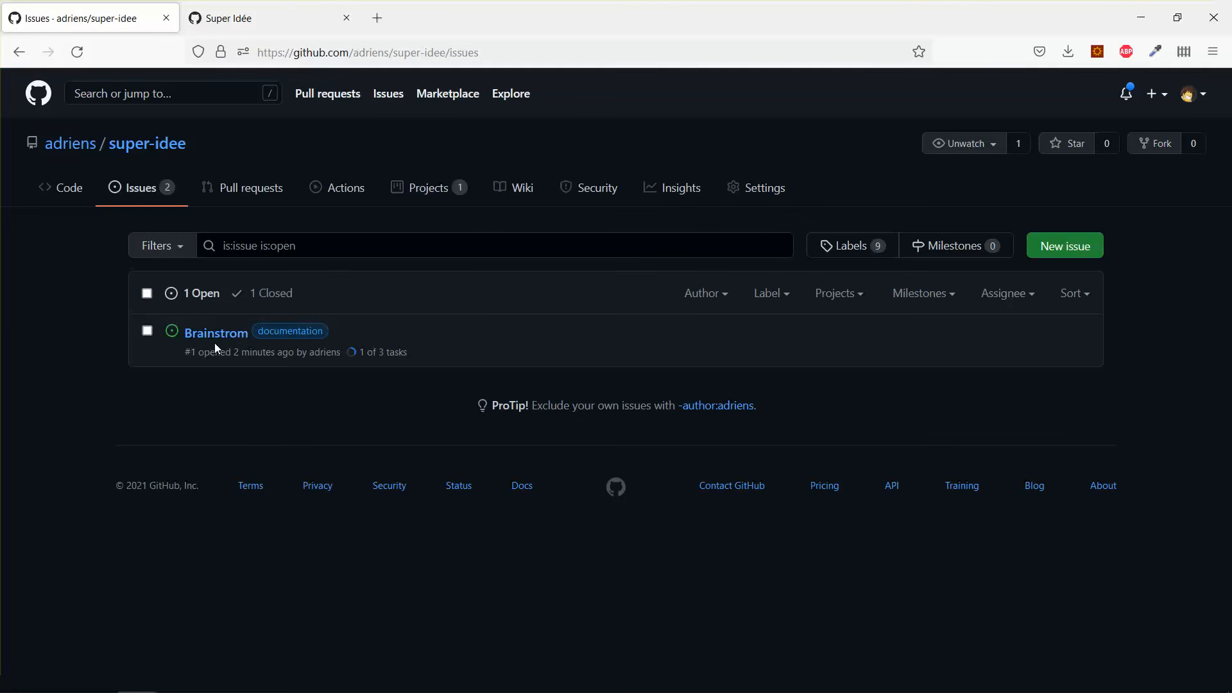
{"action": "left_click", "coordinate": [218, 340]}
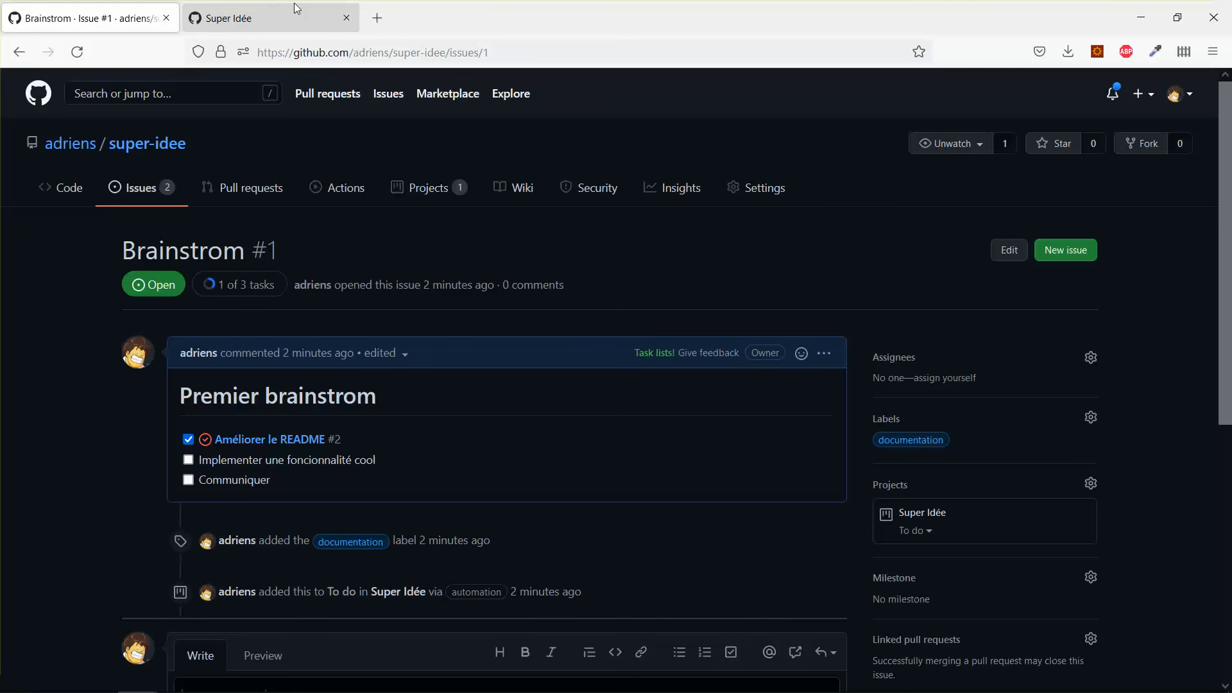
{"action": "left_click", "coordinate": [260, 21]}
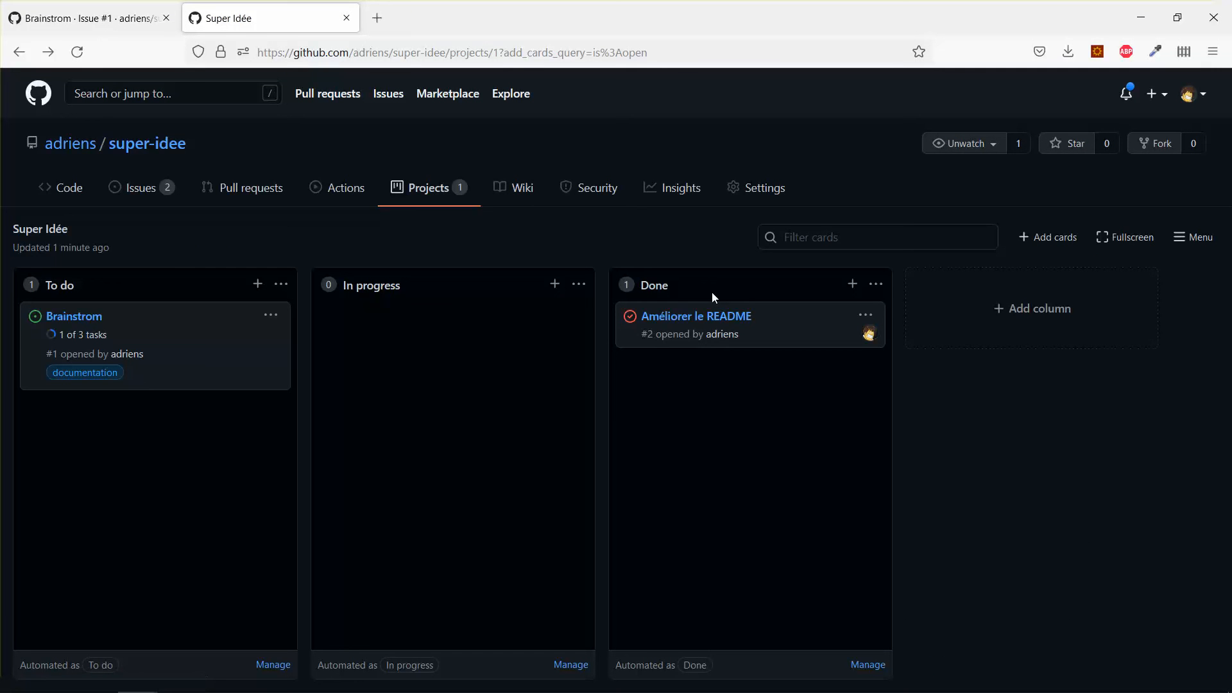